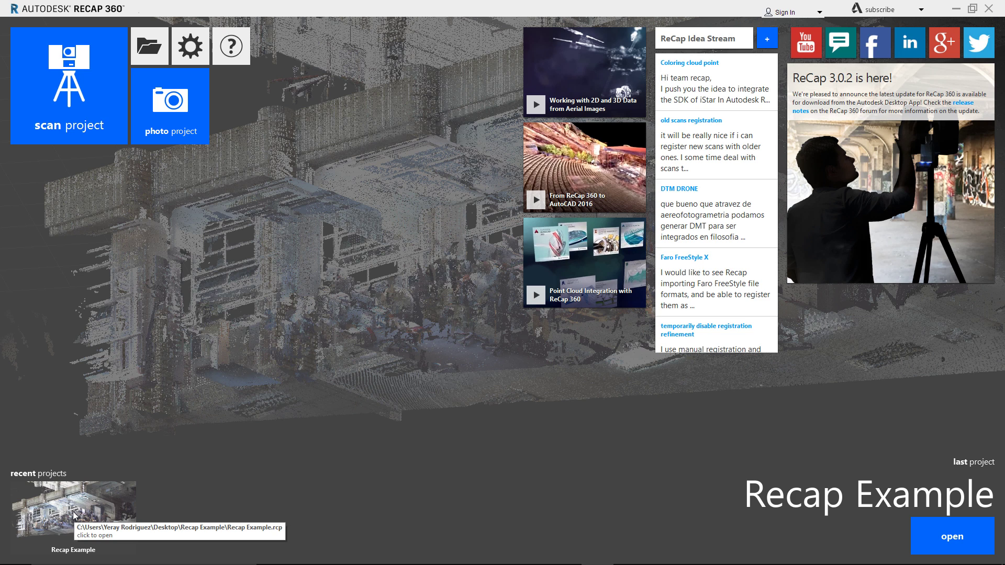
- Open the Recap Example project in ReCap 360 and orbit the point cloud to a top-down view
click(74, 516)
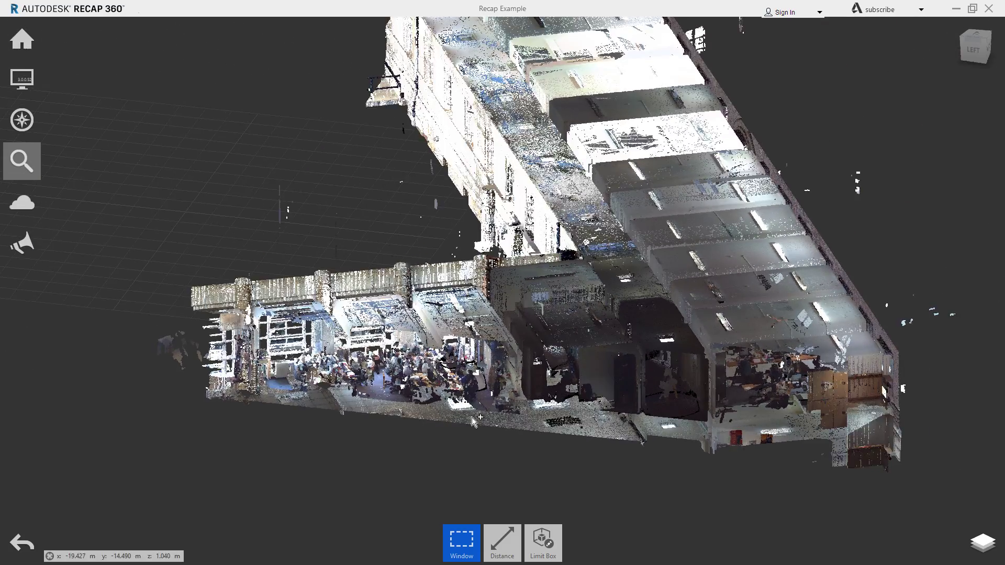
scroll(502, 422, up, 3)
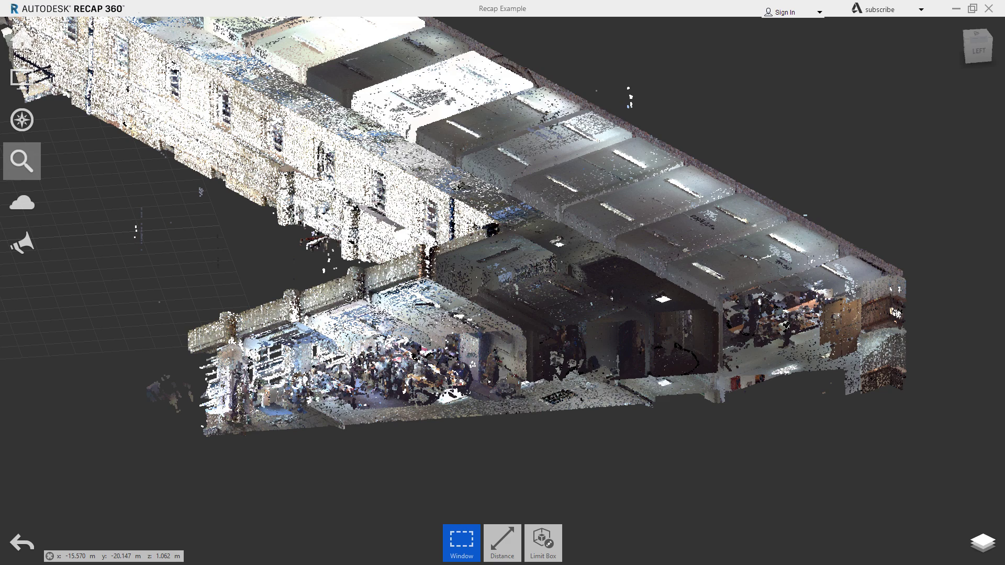
drag(354, 300, 413, 306)
drag(448, 344, 602, 309)
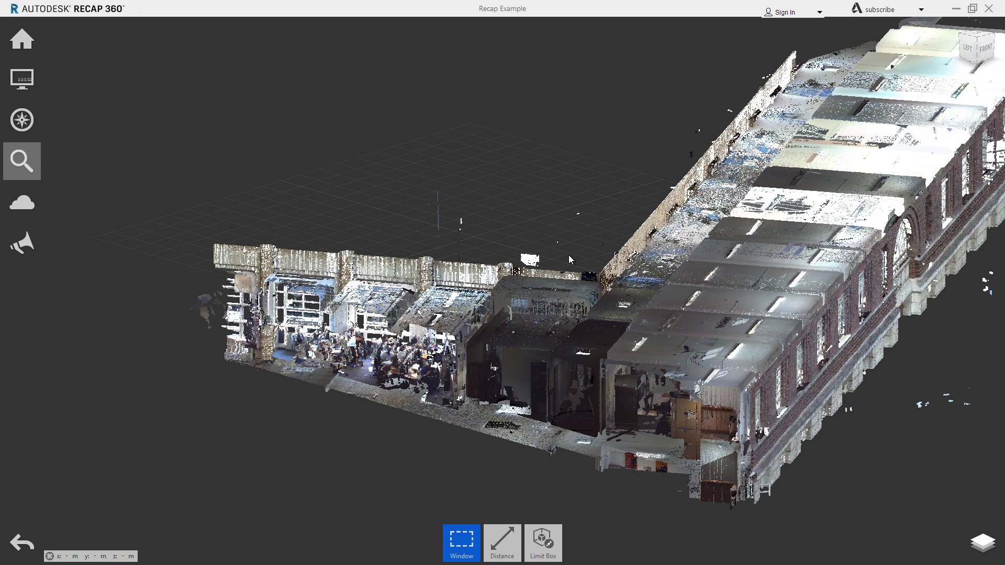
- Start a new Revit project from the DefaultMetric template
key(super+d)
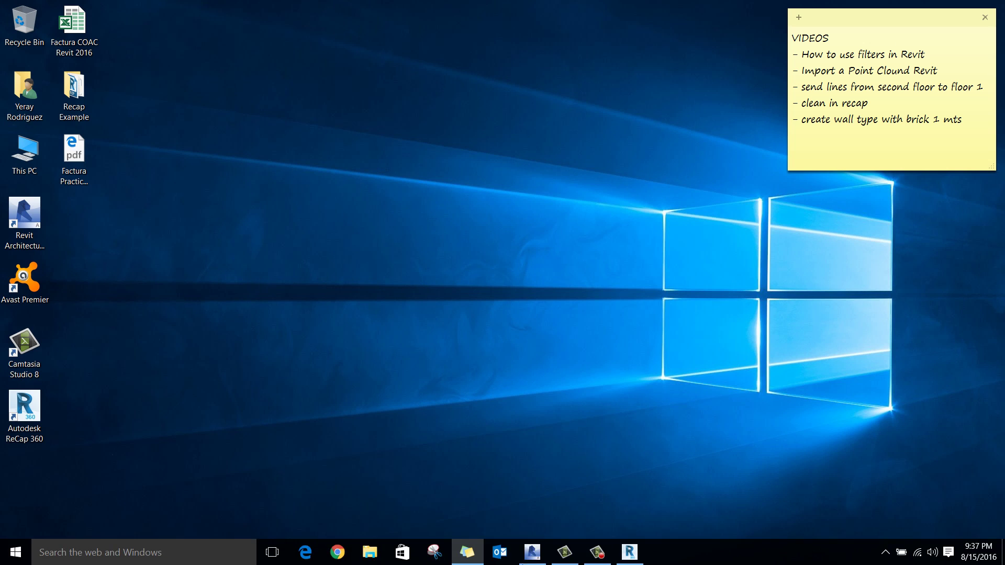
click(531, 552)
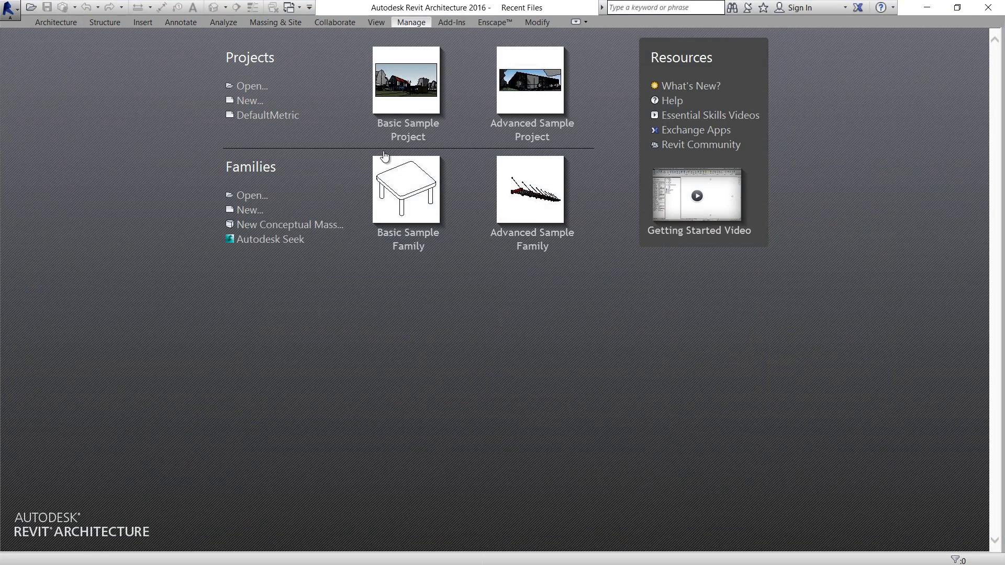
click(267, 115)
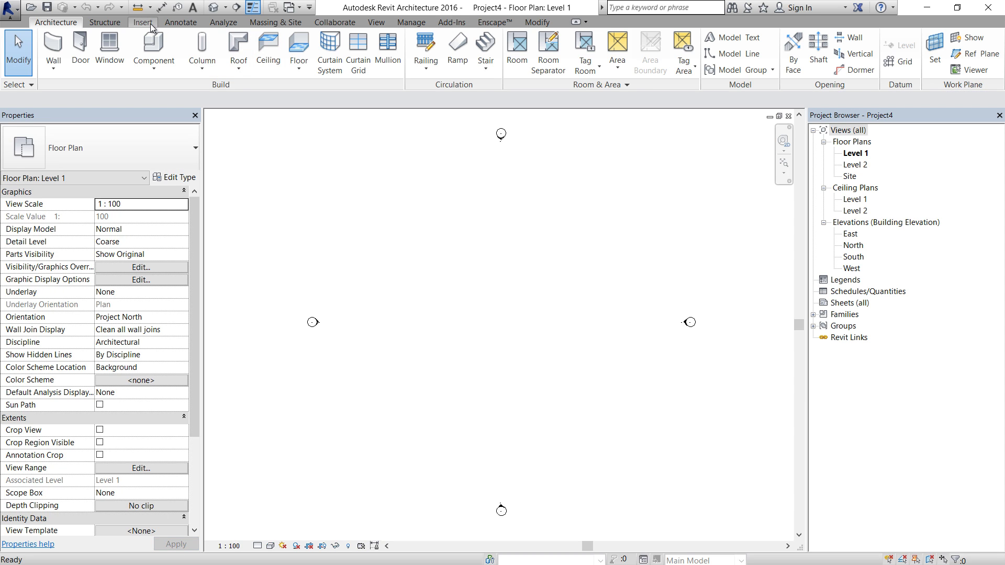
- Link the Recap Example point cloud using Auto - Center to Center placement
click(149, 27)
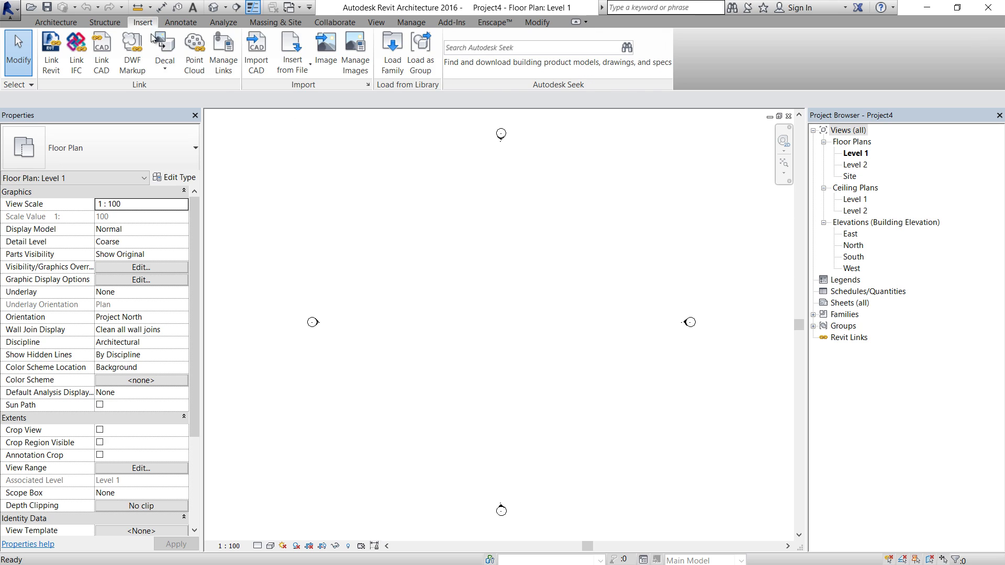
click(196, 62)
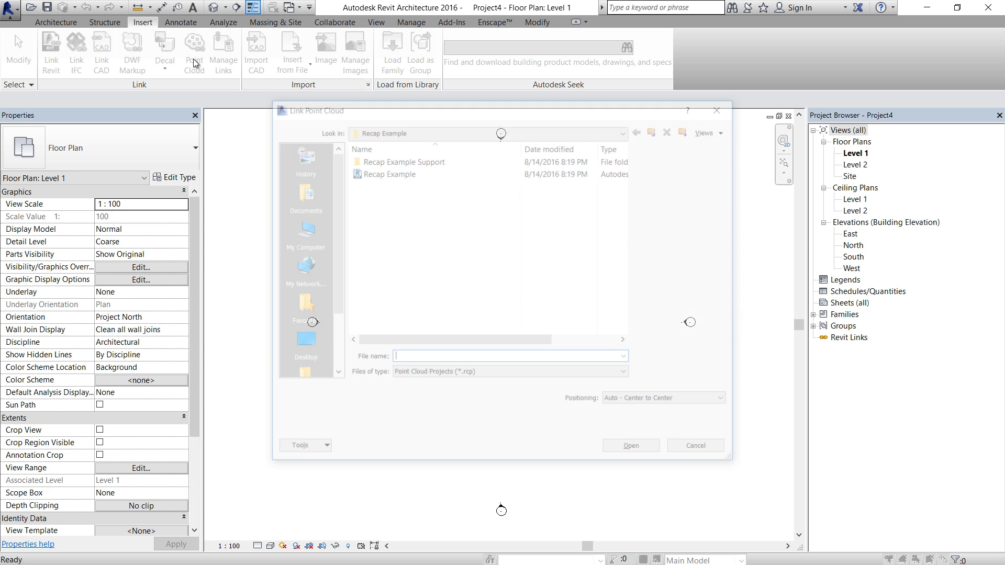
drag(424, 107, 400, 130)
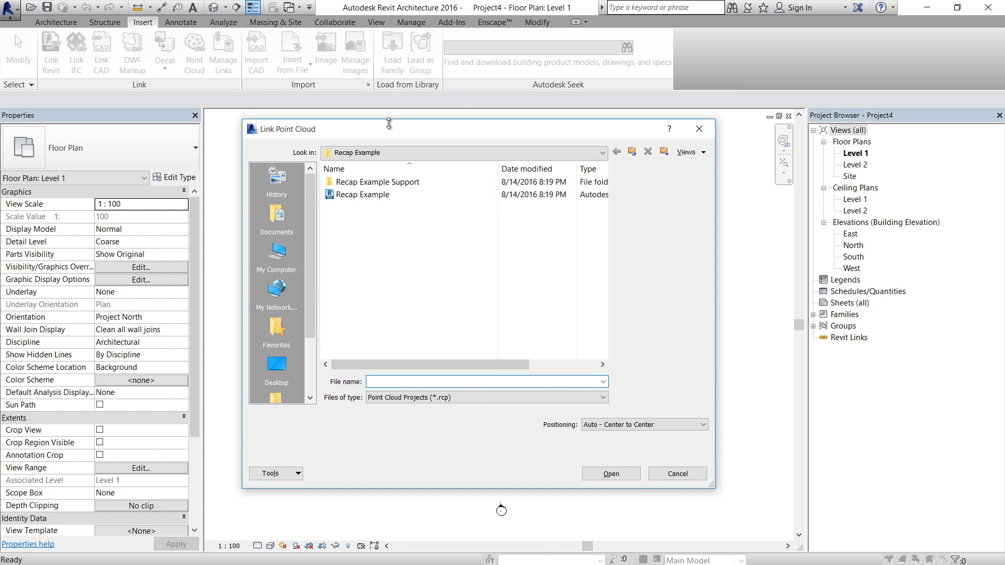
click(362, 196)
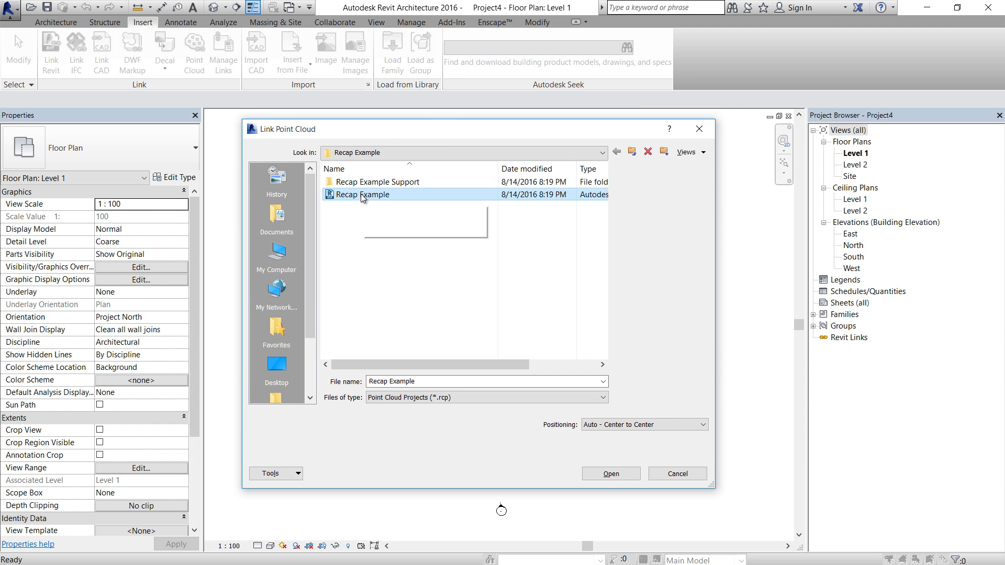
click(622, 427)
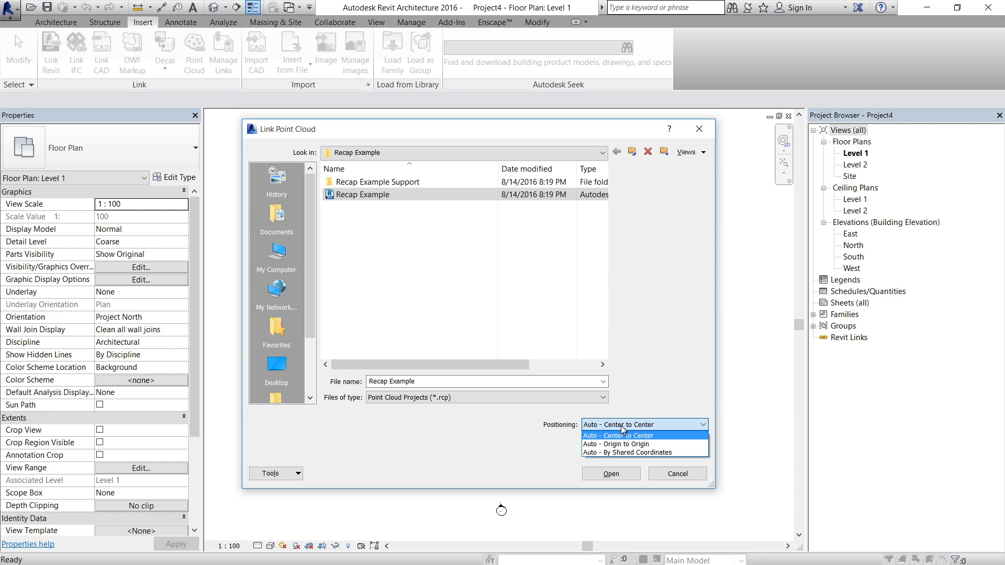
click(621, 426)
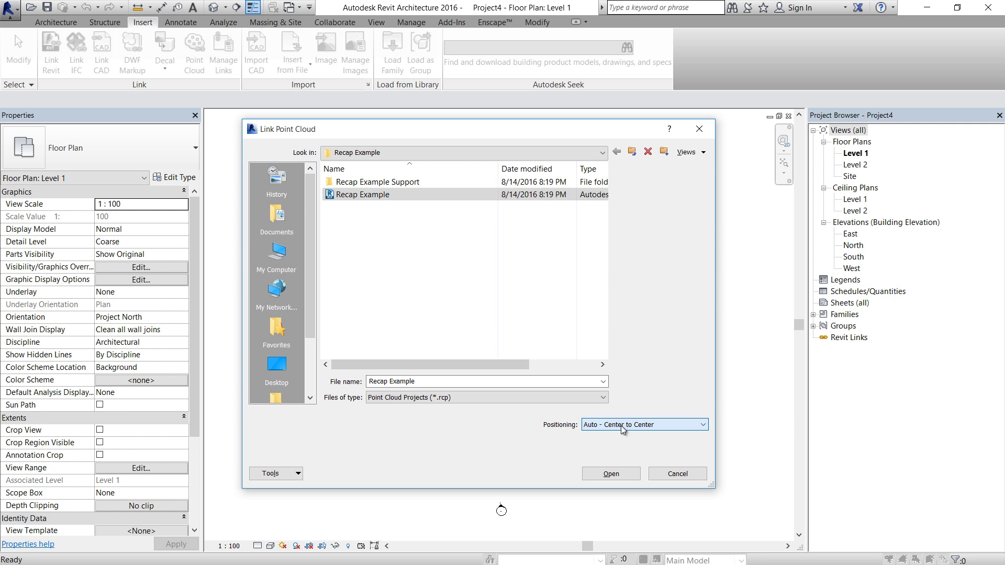
click(620, 475)
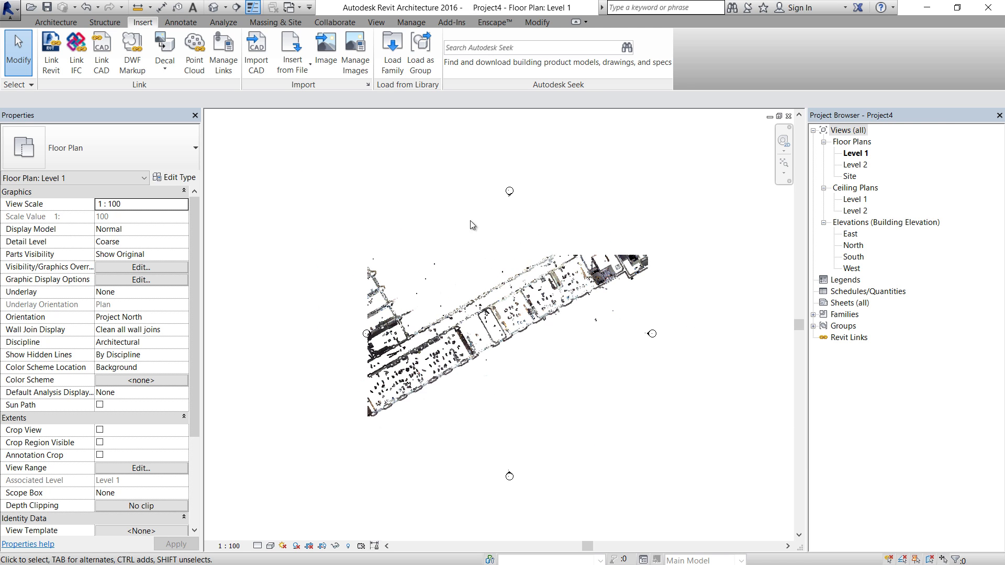
- In the South elevation, move Level 1 down to -800 and Level 2 to 2100
scroll(273, 200, up, 2)
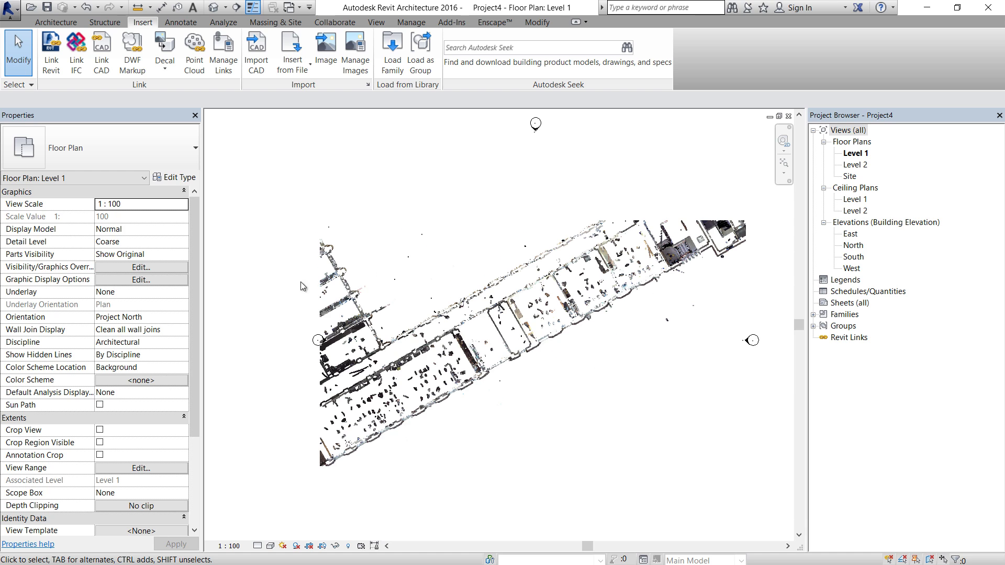
double_click(853, 257)
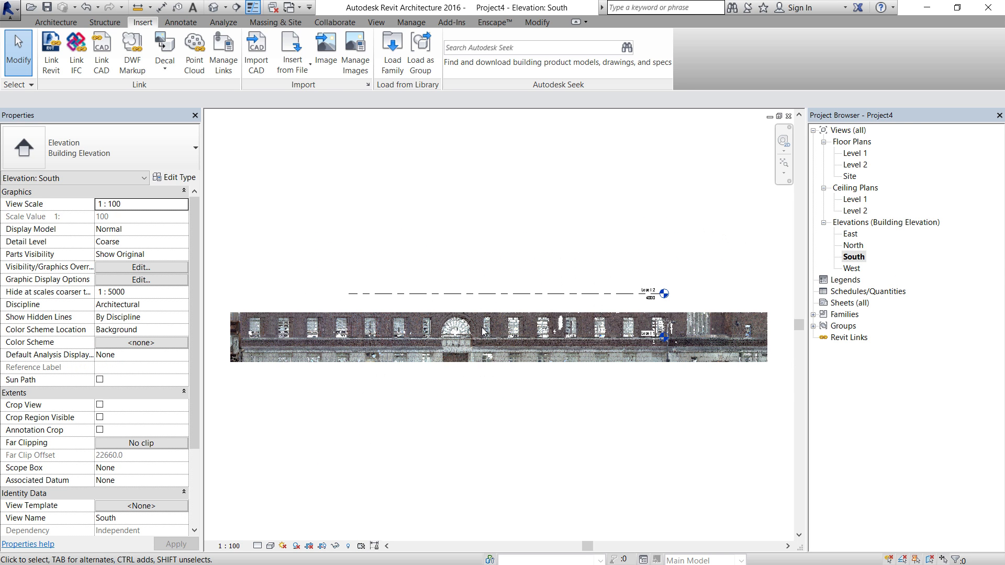
scroll(483, 331, up, 2)
middle_drag(539, 219, 377, 194)
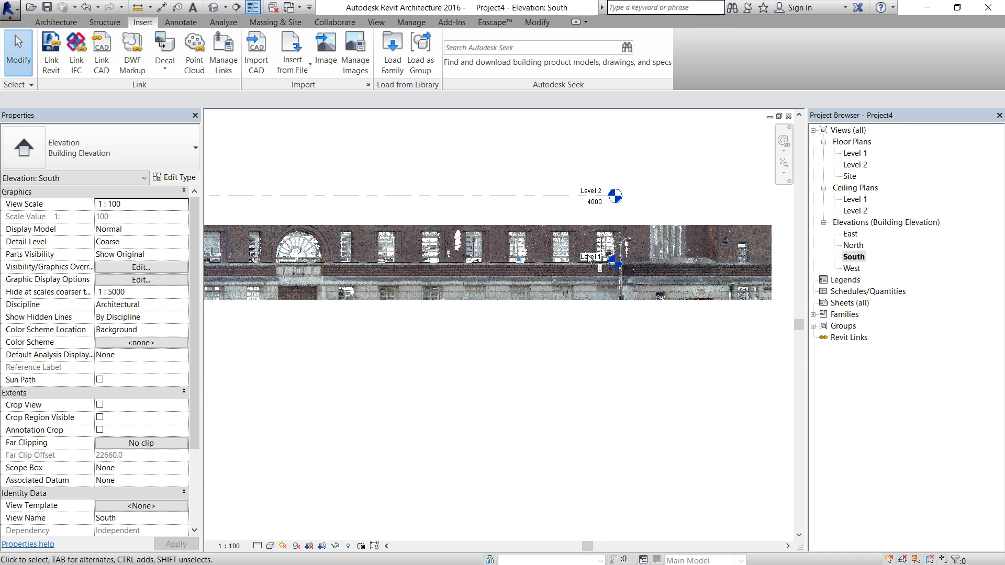
scroll(578, 265, up, 2)
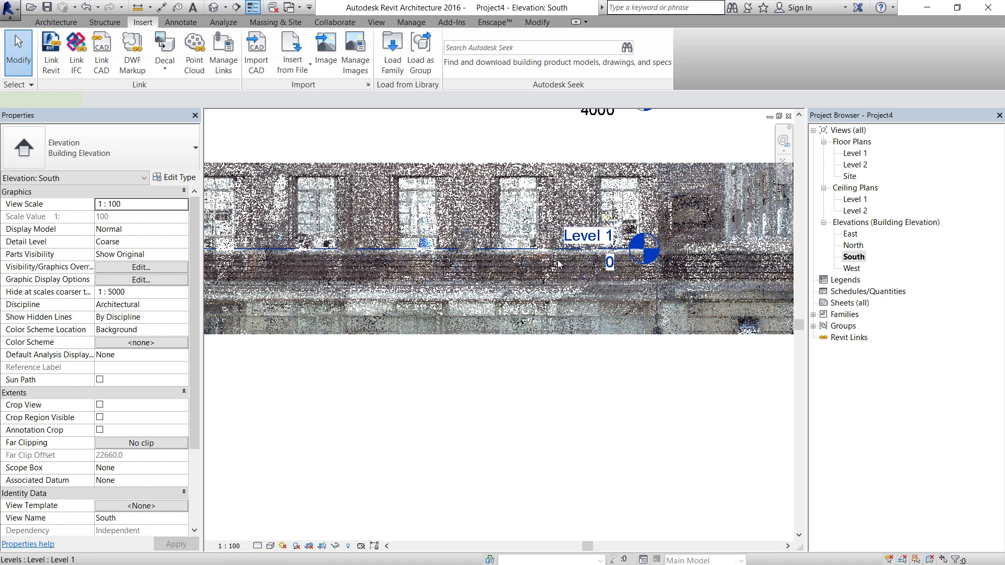
drag(558, 265, 558, 284)
scroll(508, 281, down, 2)
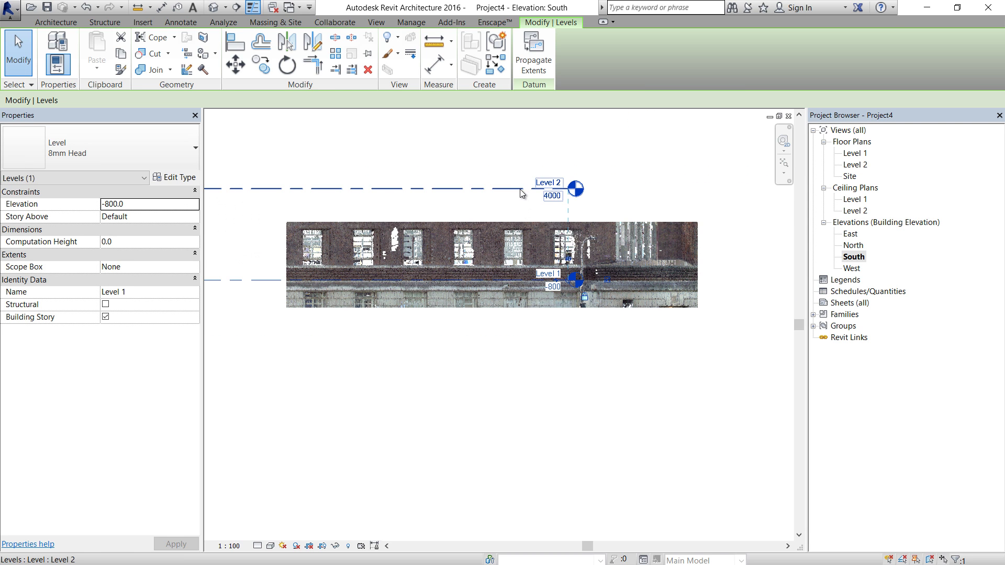
click(519, 190)
drag(518, 190, 518, 228)
scroll(518, 226, up, 4)
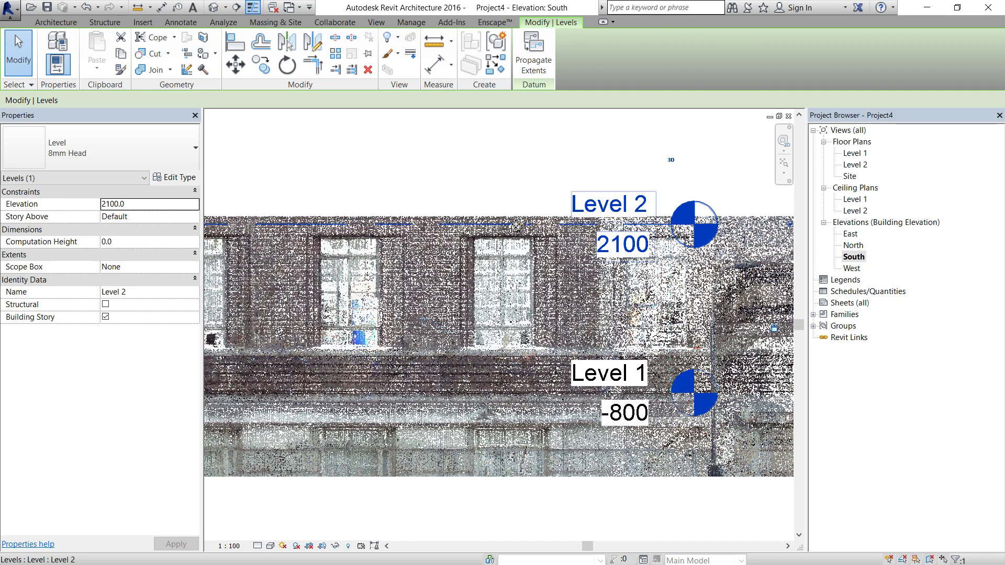
click(509, 187)
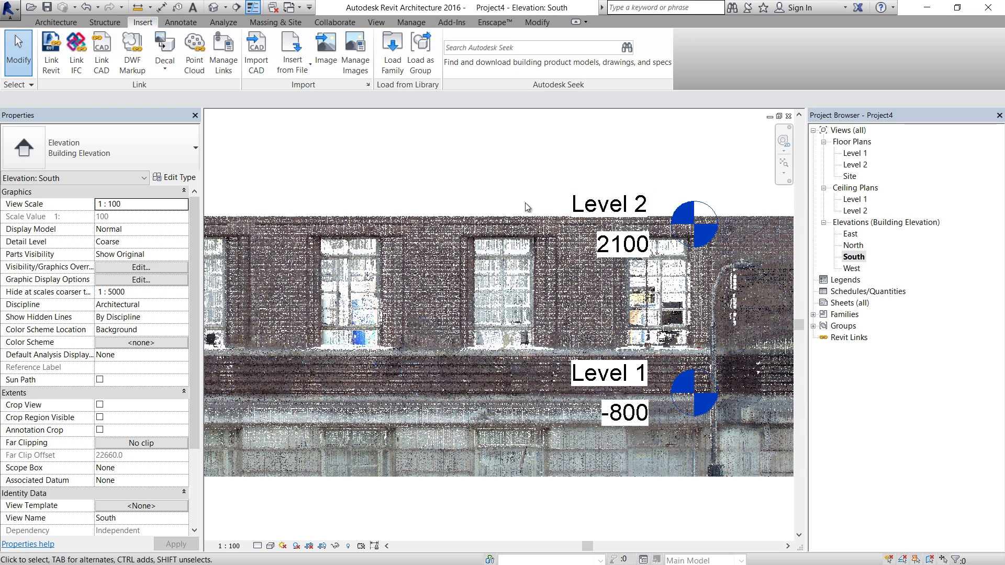
- Open the Level 1 plan and zoom around the linked scan
double_click(862, 154)
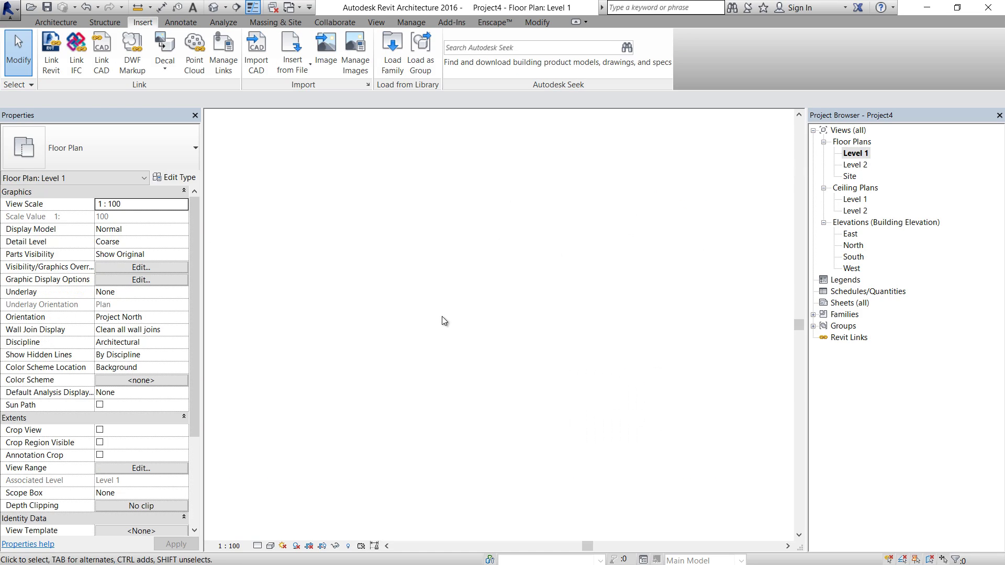
scroll(385, 358, up, 2)
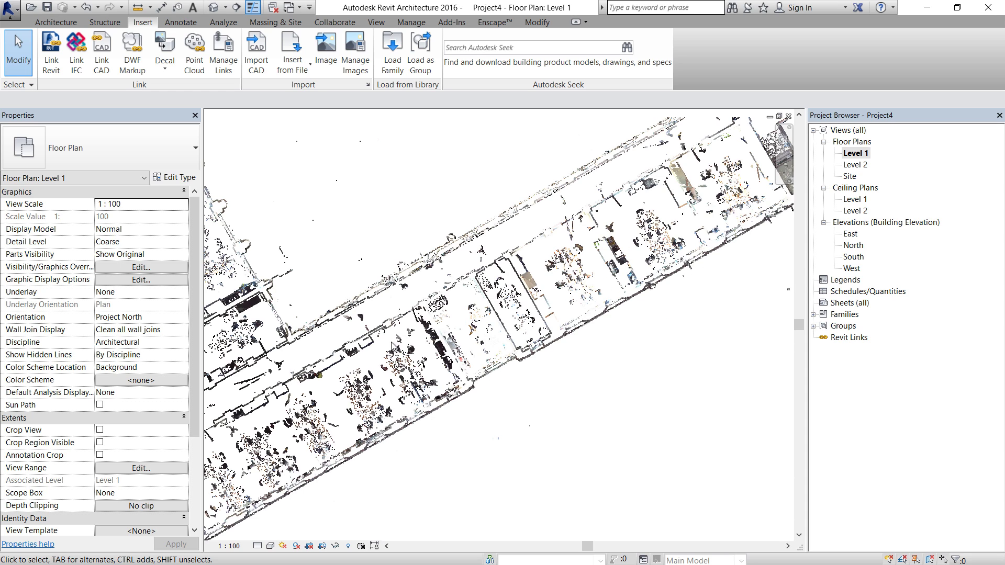
scroll(405, 336, up, 1)
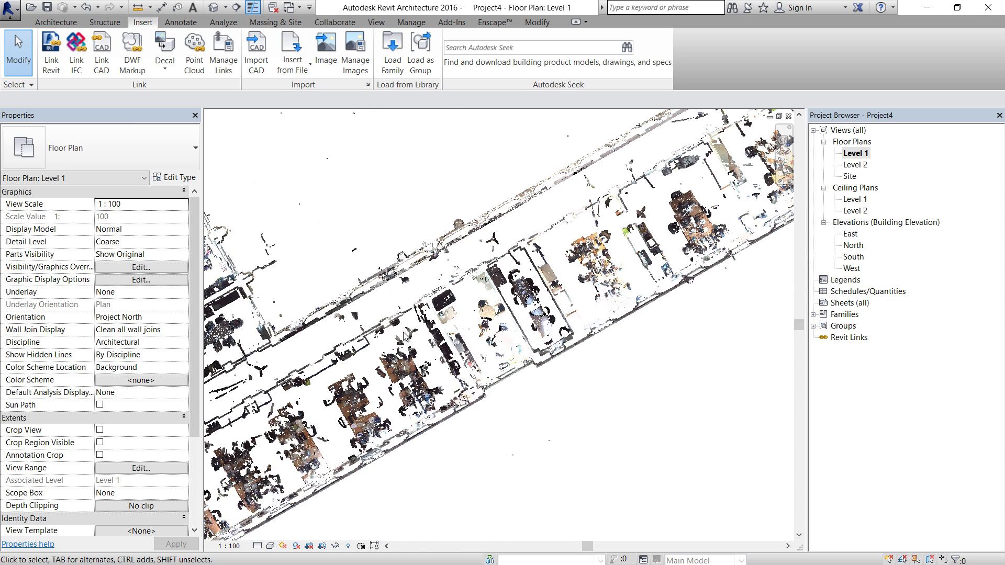
scroll(406, 341, up, 2)
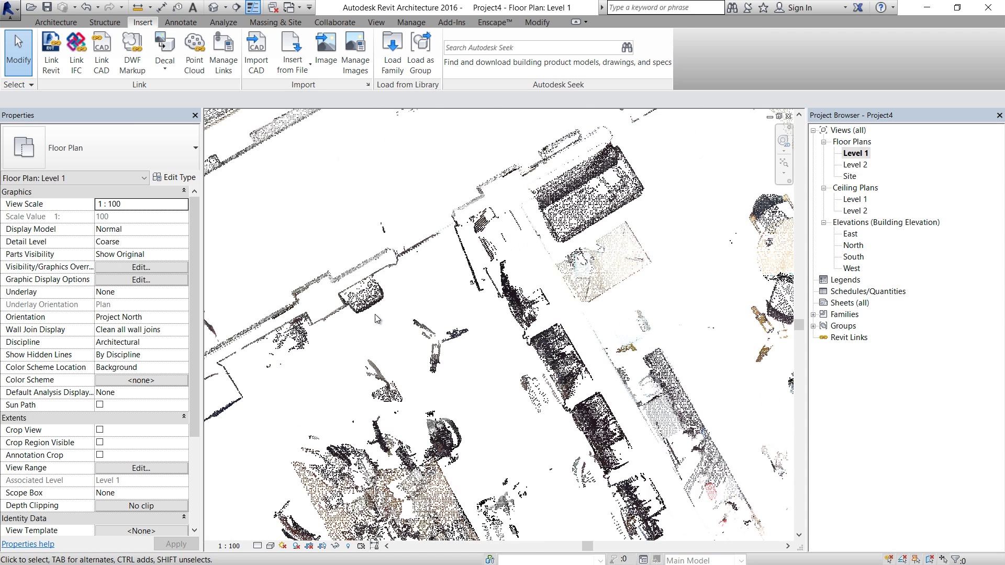
scroll(440, 316, up, 1)
scroll(444, 312, down, 2)
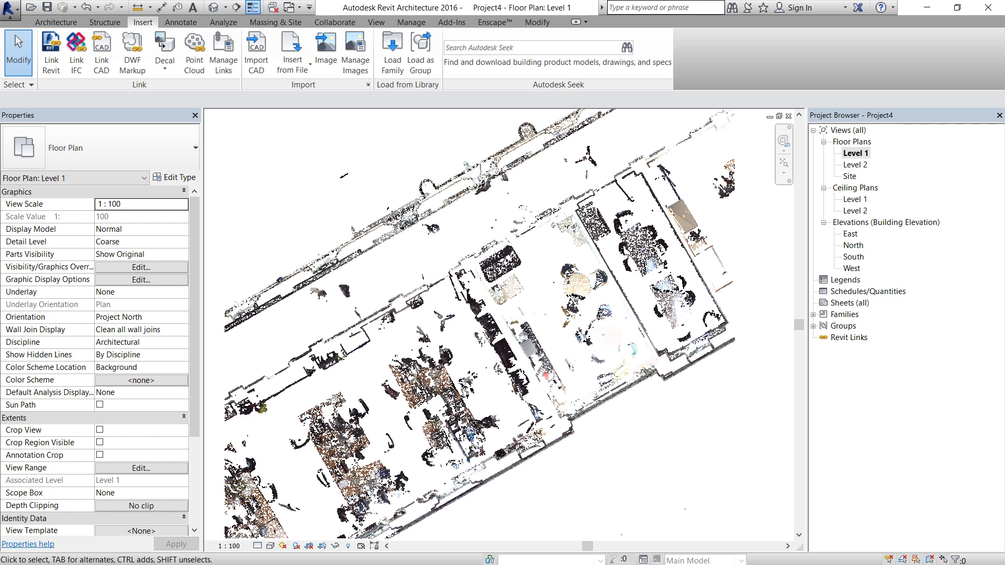
scroll(497, 365, up, 2)
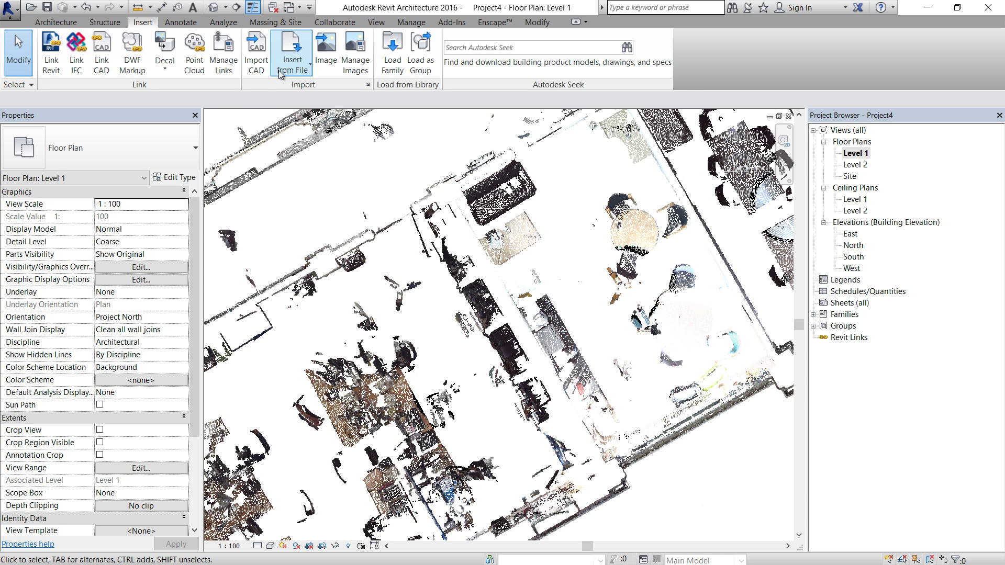
- Open the default 3D view and orbit to see the scanned brick facade
click(214, 8)
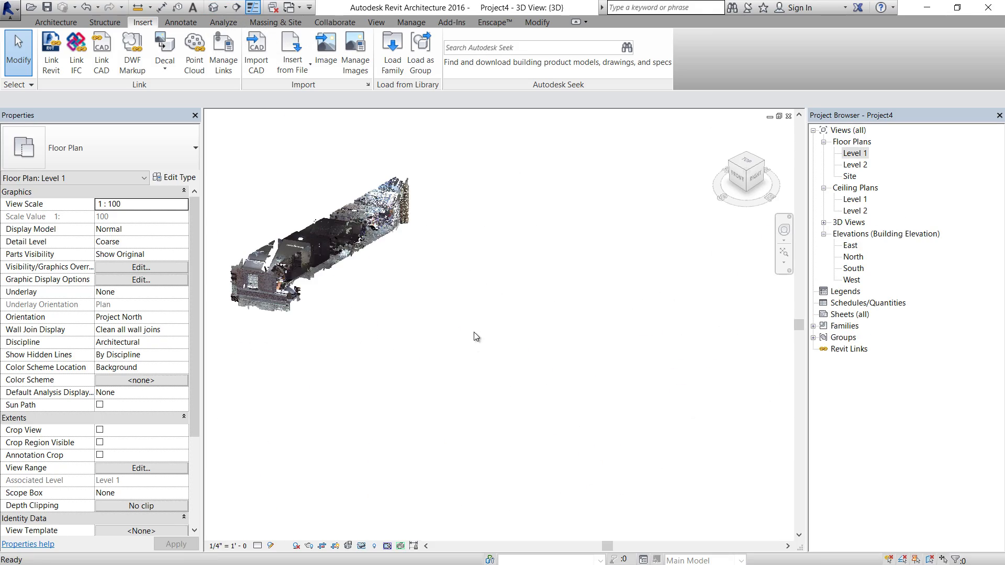
shift+middle_drag(524, 293, 409, 304)
scroll(409, 303, up, 3)
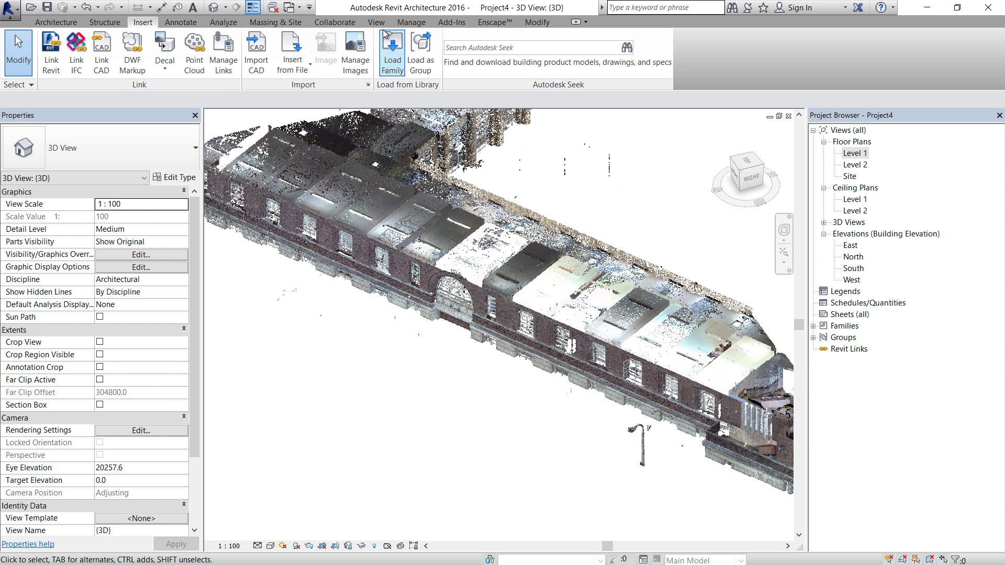
- In the 3D view's Visibility/Graphics, set the Recap Example.rcp cloud to Single Color black
click(411, 23)
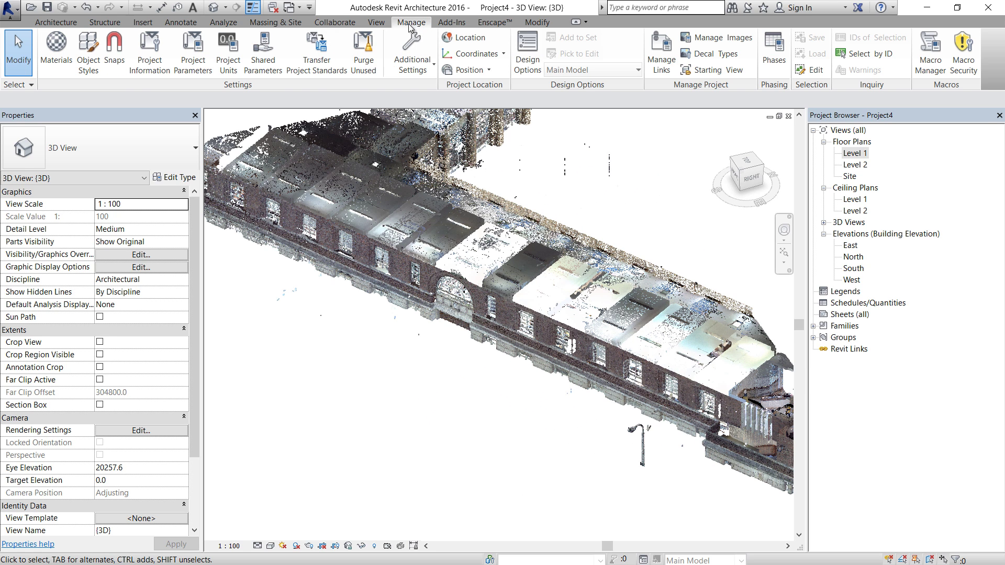
click(376, 22)
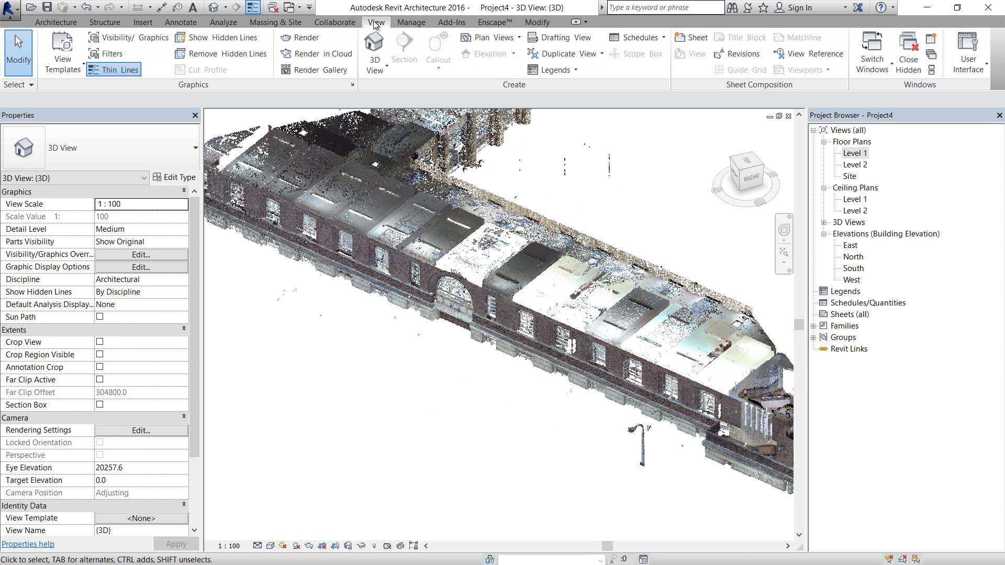
click(122, 38)
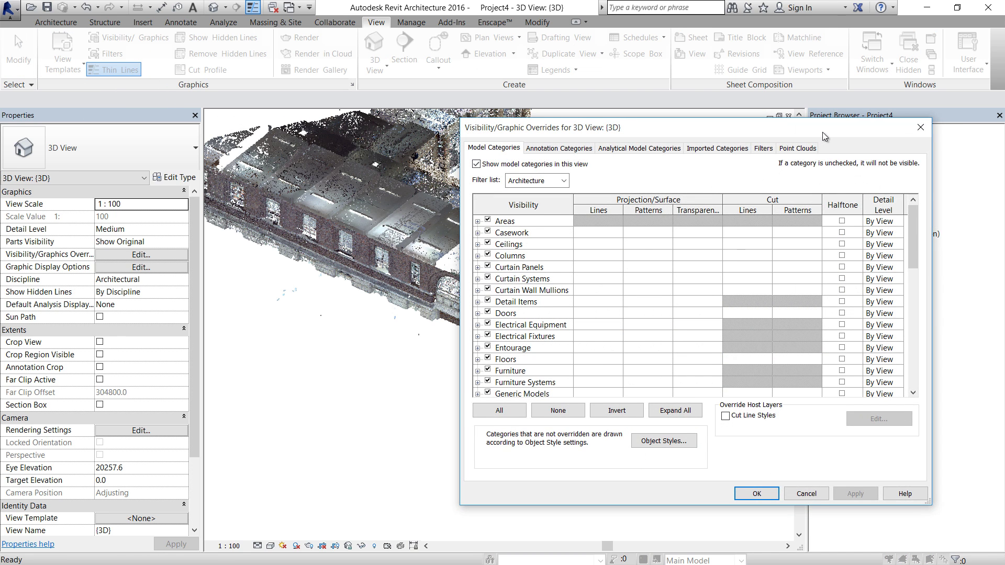
drag(822, 134, 529, 123)
click(511, 137)
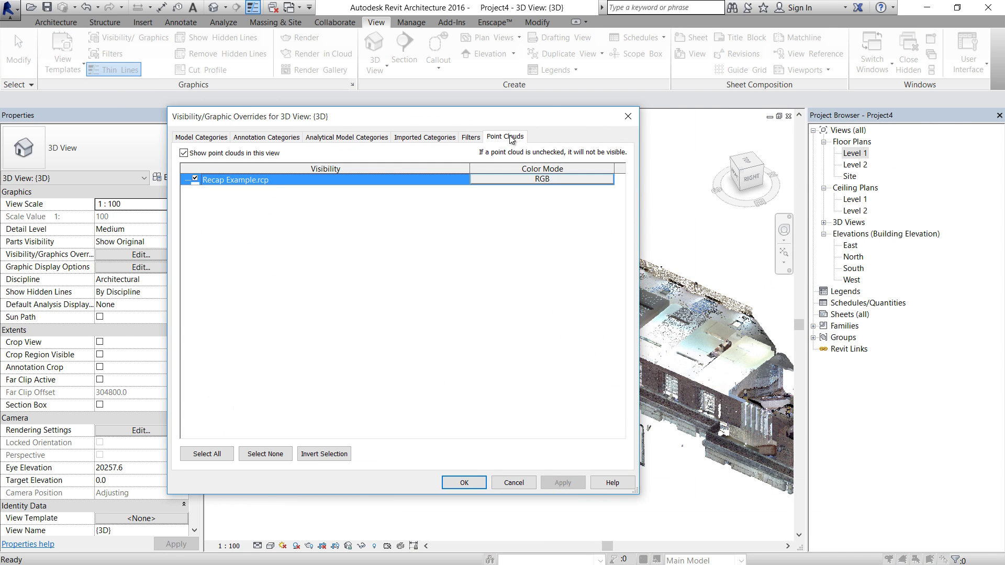
click(535, 179)
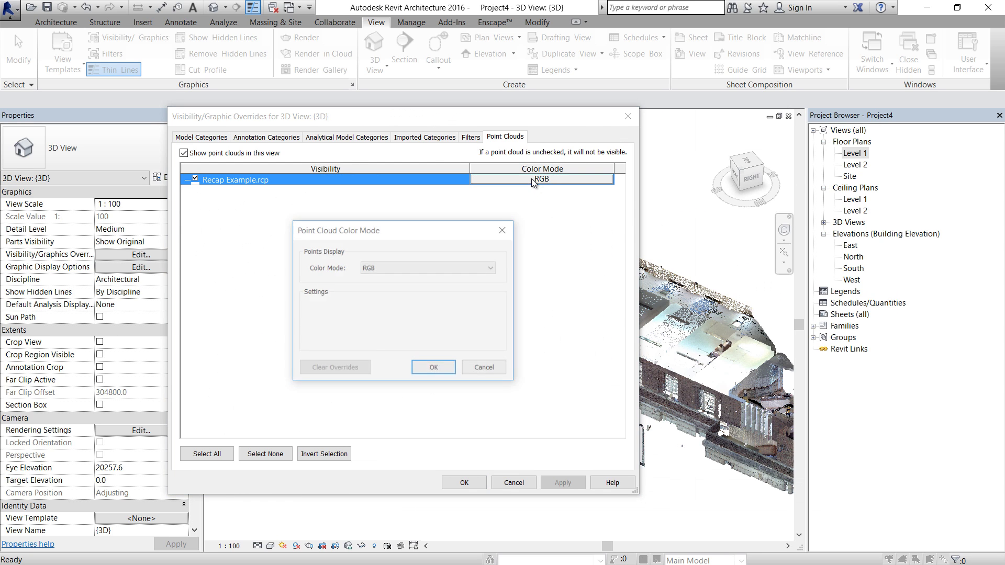
click(423, 266)
click(407, 287)
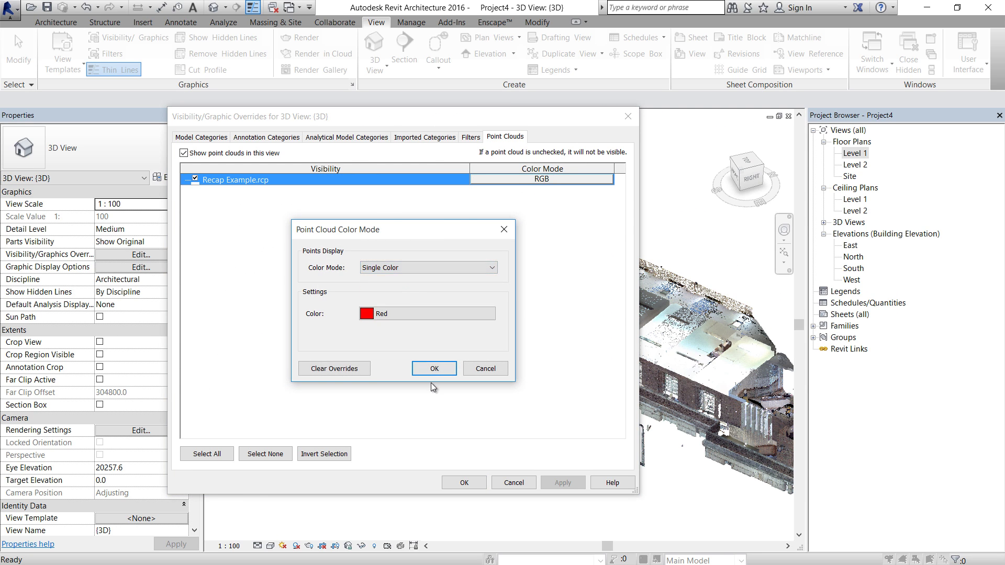
click(419, 313)
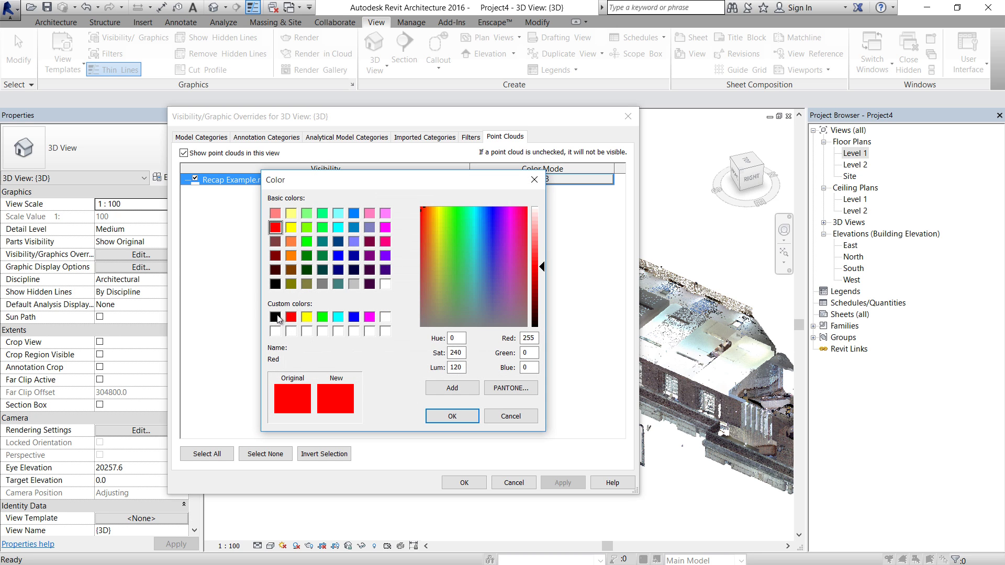
click(275, 316)
click(453, 417)
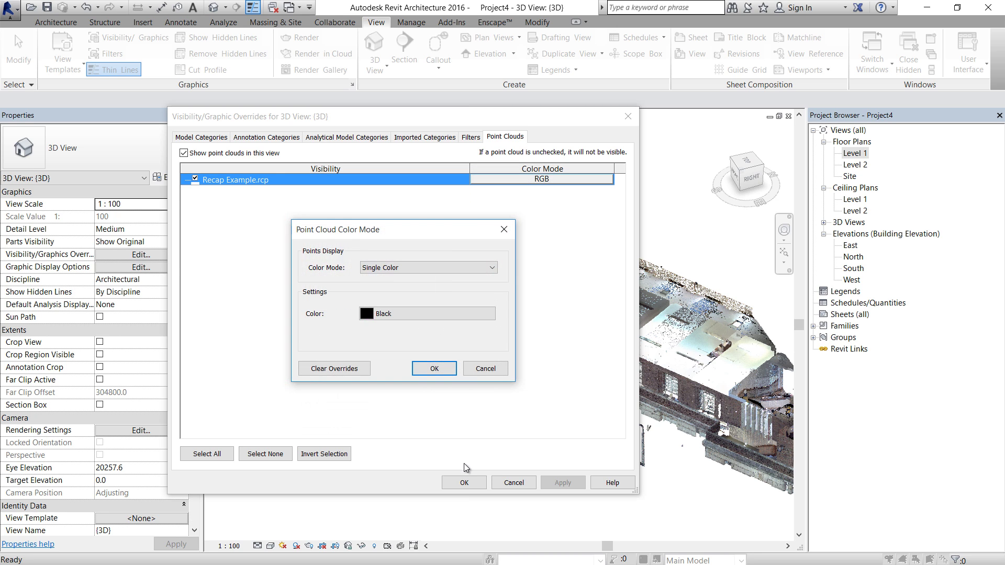
click(435, 369)
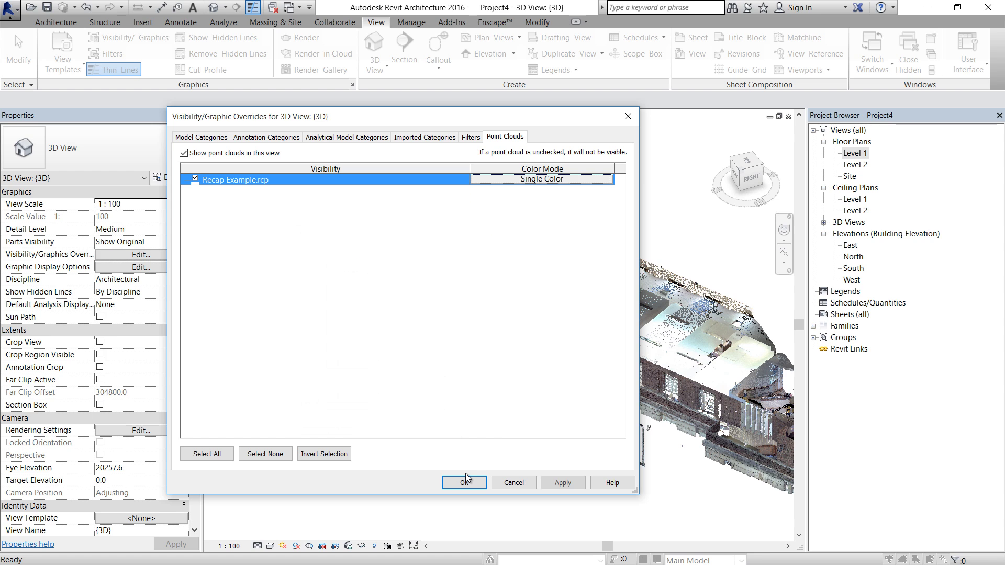
click(464, 481)
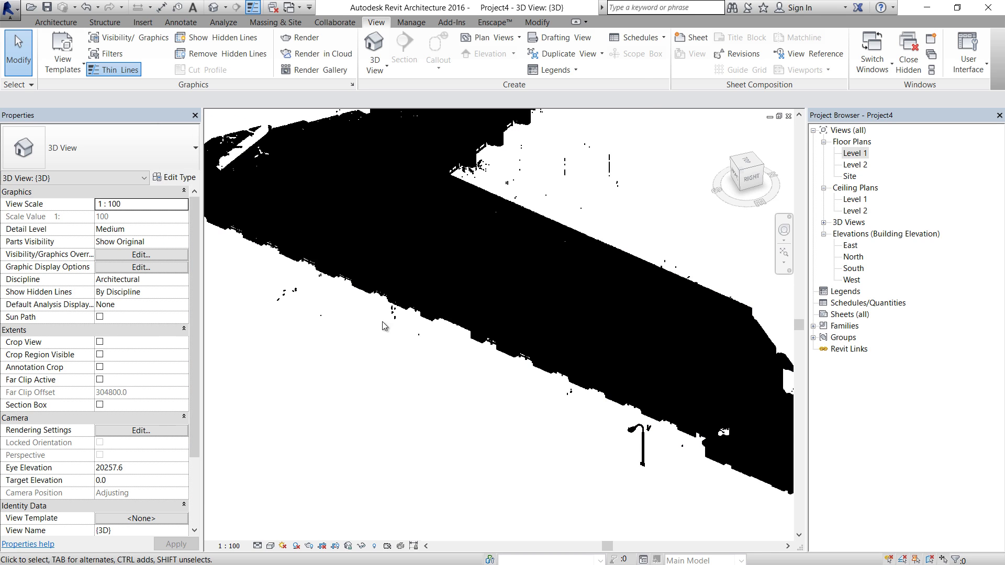
middle_drag(419, 367, 493, 340)
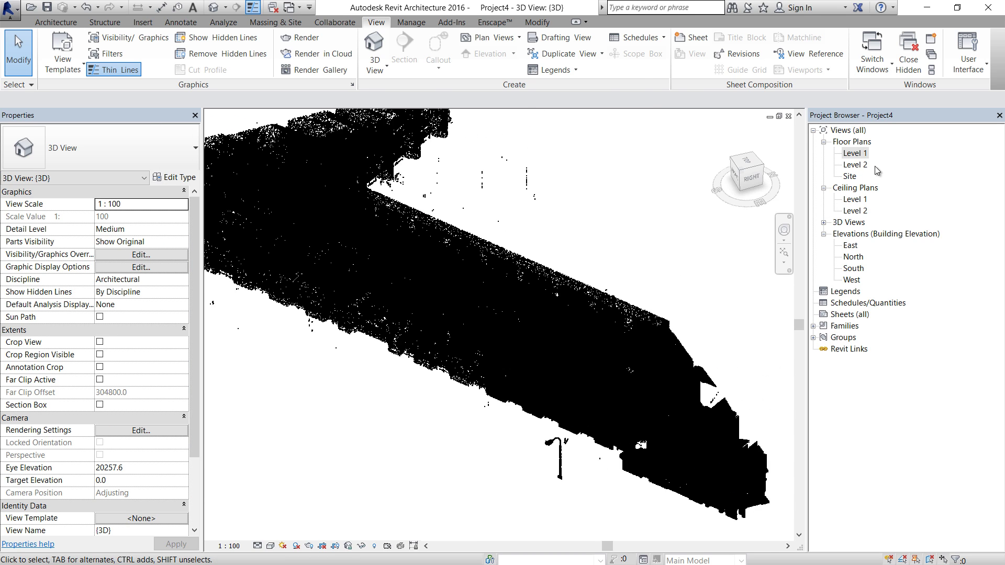
- Open the Level 1 plan and set its point cloud to Single Color mode, initially red
double_click(856, 154)
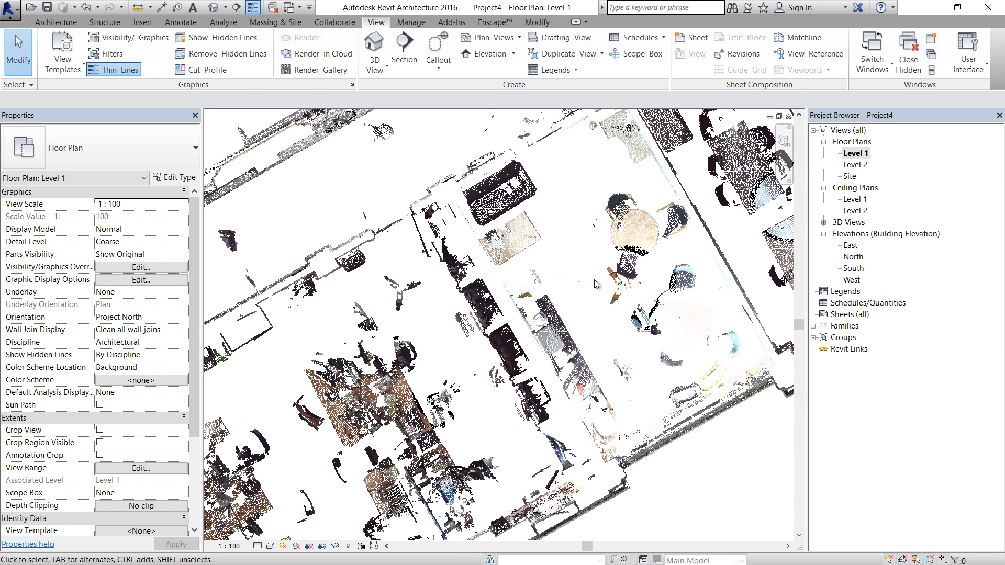
click(128, 37)
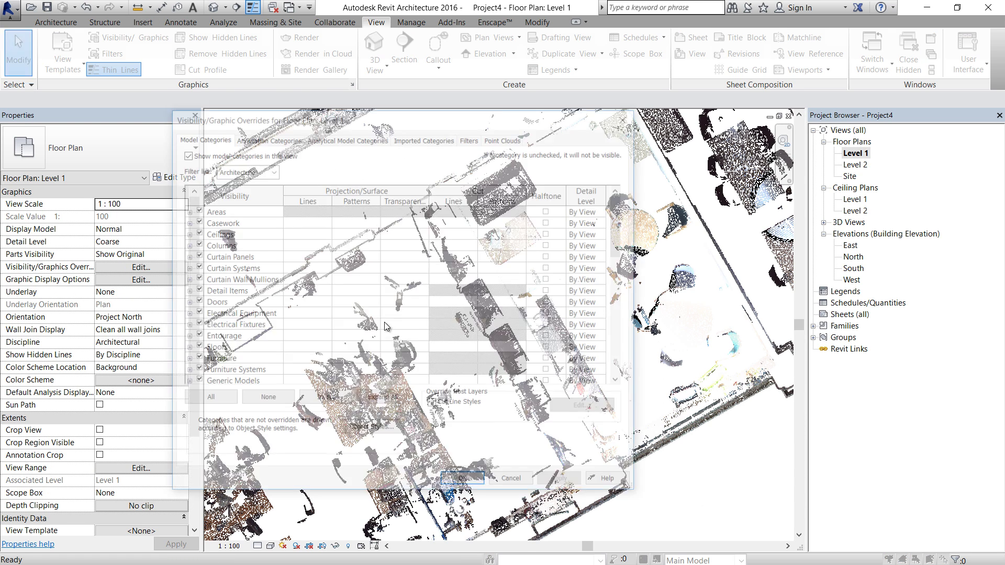
click(504, 136)
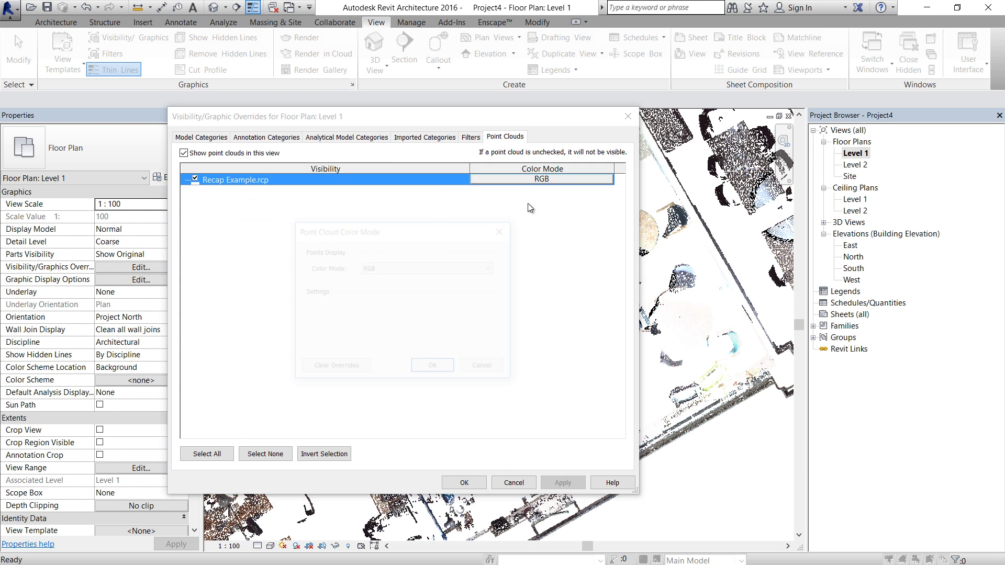
click(398, 267)
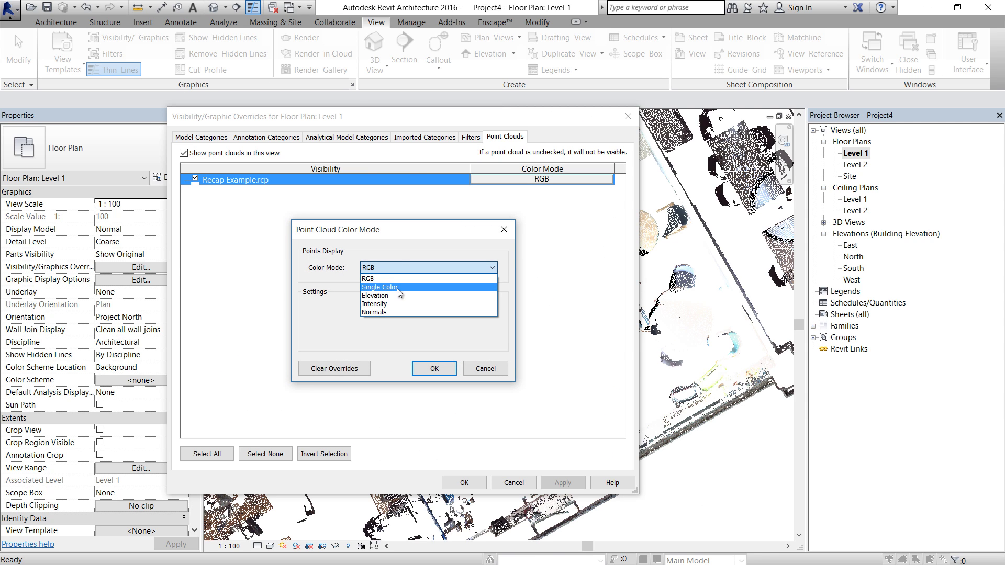
click(396, 287)
click(372, 315)
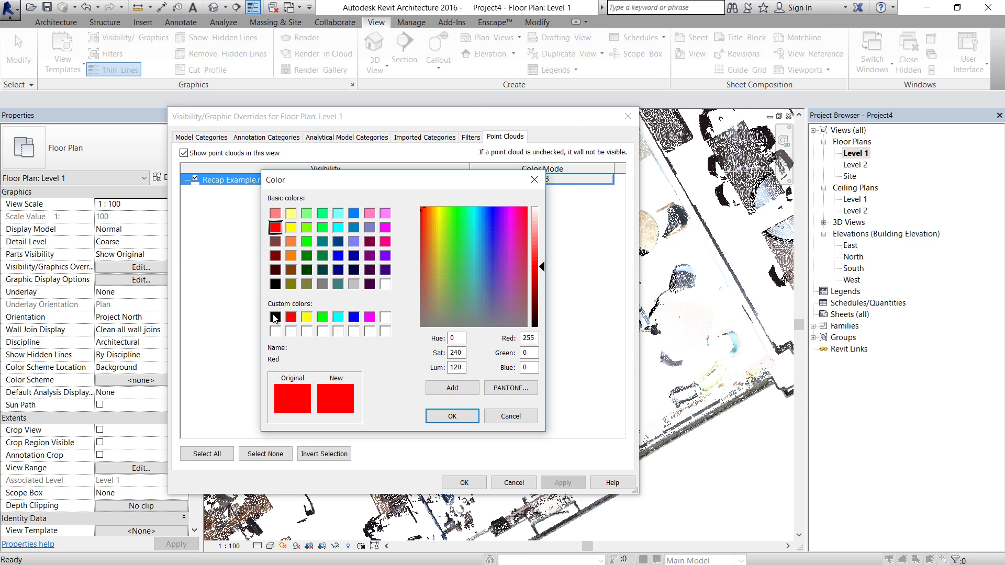
click(453, 418)
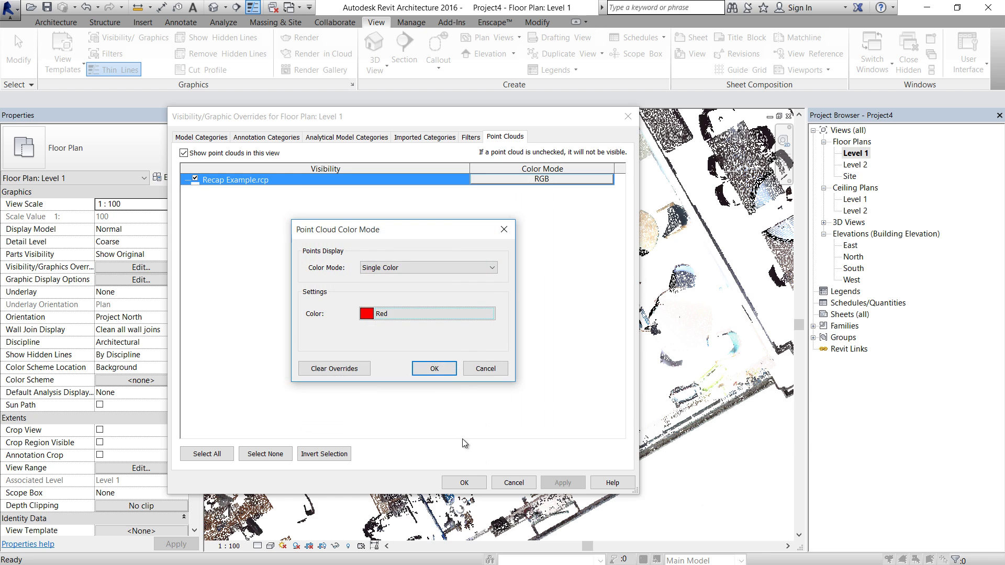
click(442, 369)
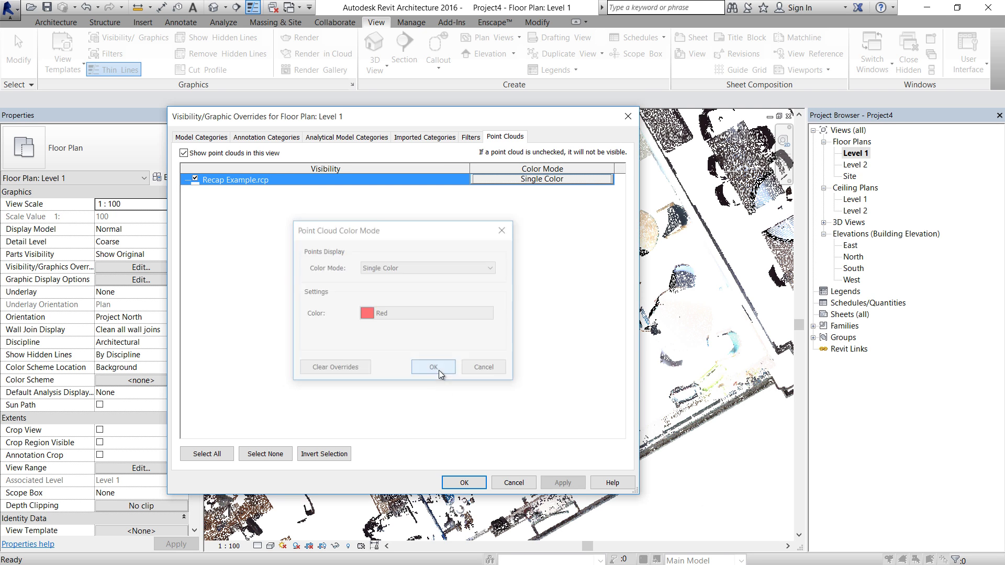
click(462, 481)
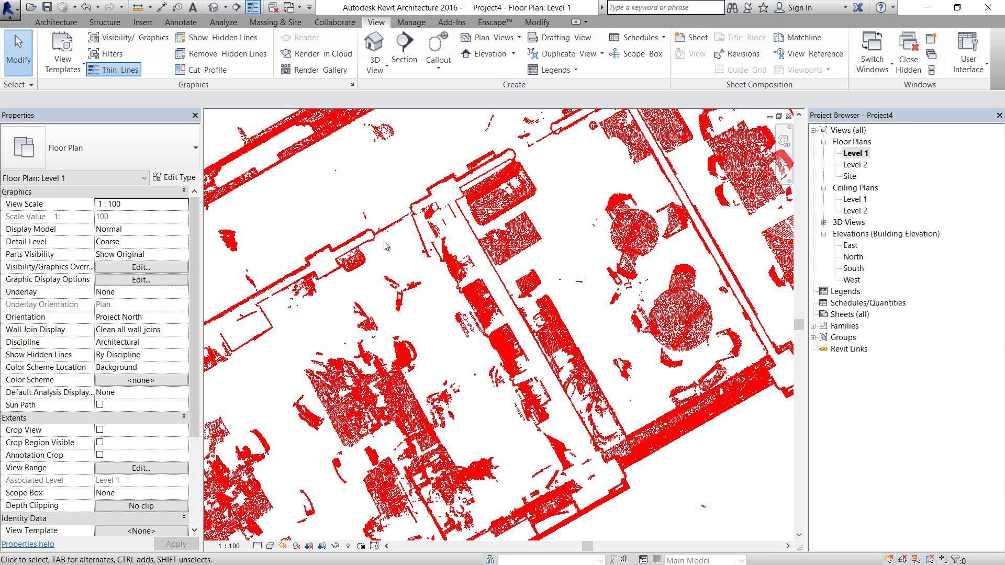
- Change the plan's point cloud colour from red to black and inspect the scanned walls
click(126, 38)
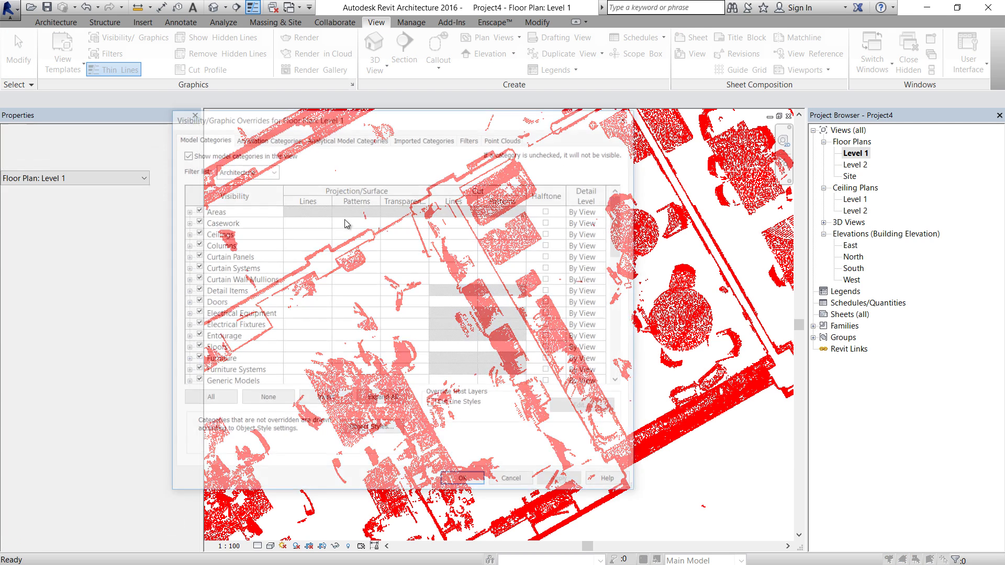
click(505, 137)
click(519, 183)
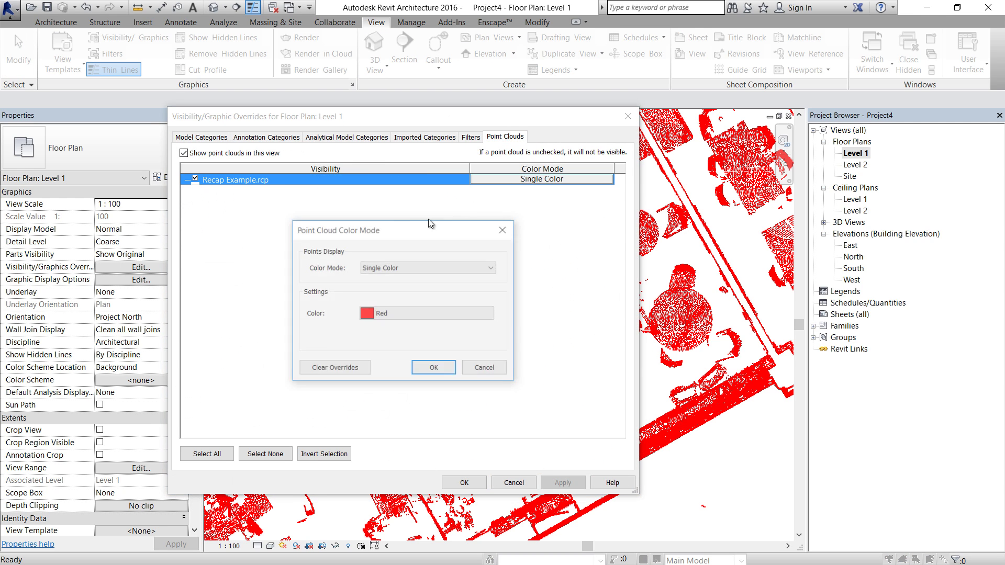
click(390, 316)
click(275, 316)
click(452, 417)
click(434, 369)
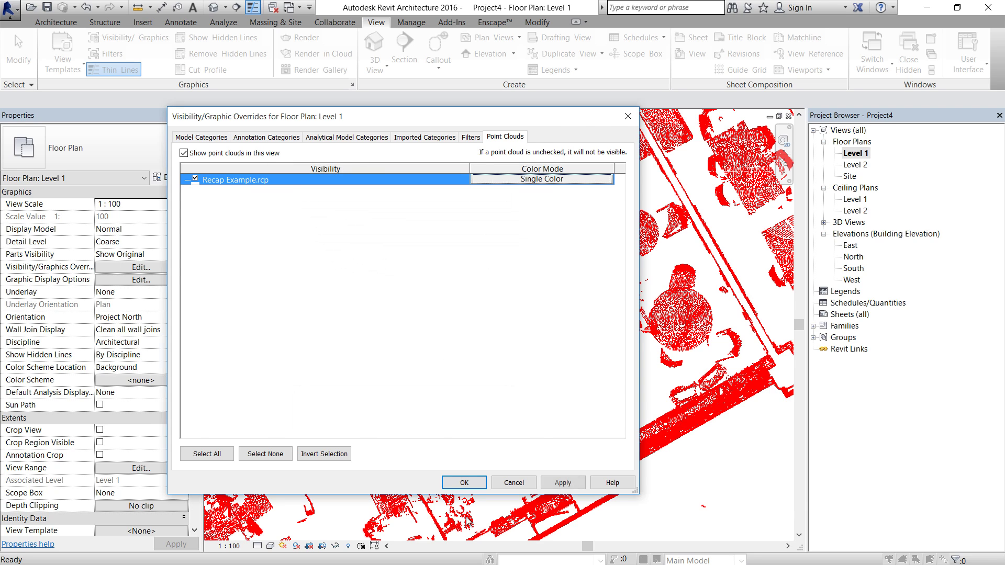
click(464, 483)
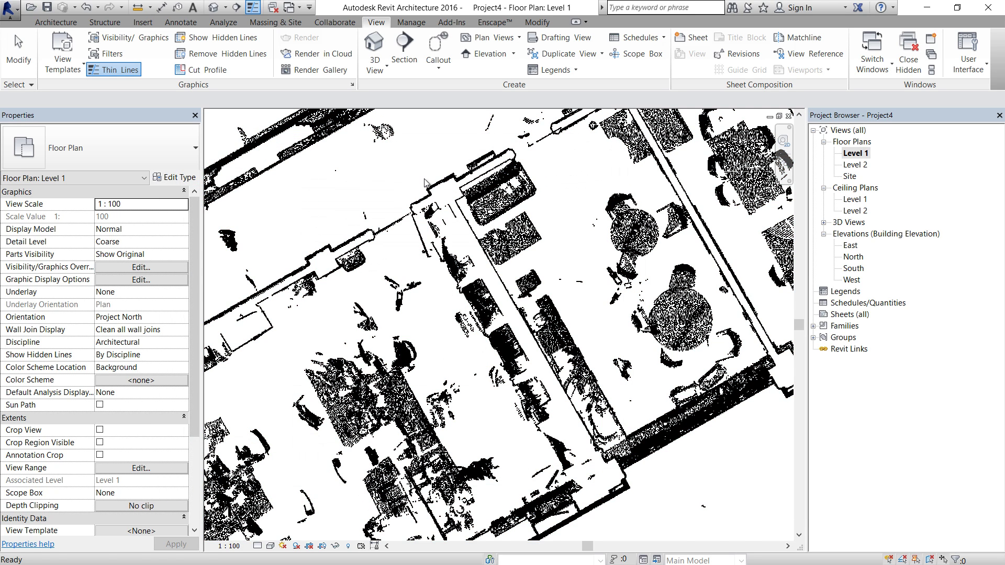
scroll(434, 225, up, 2)
scroll(400, 217, down, 2)
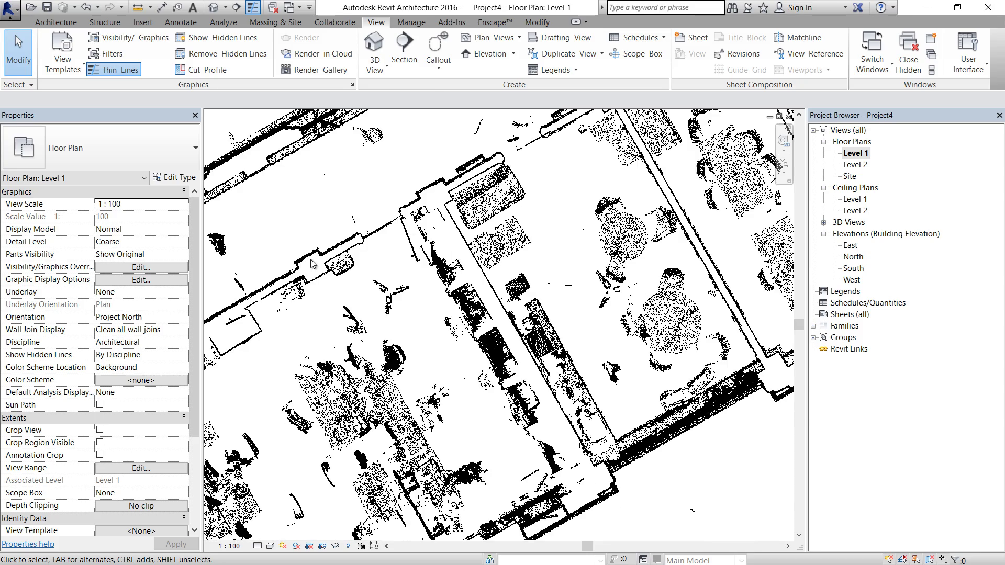
scroll(414, 220, up, 3)
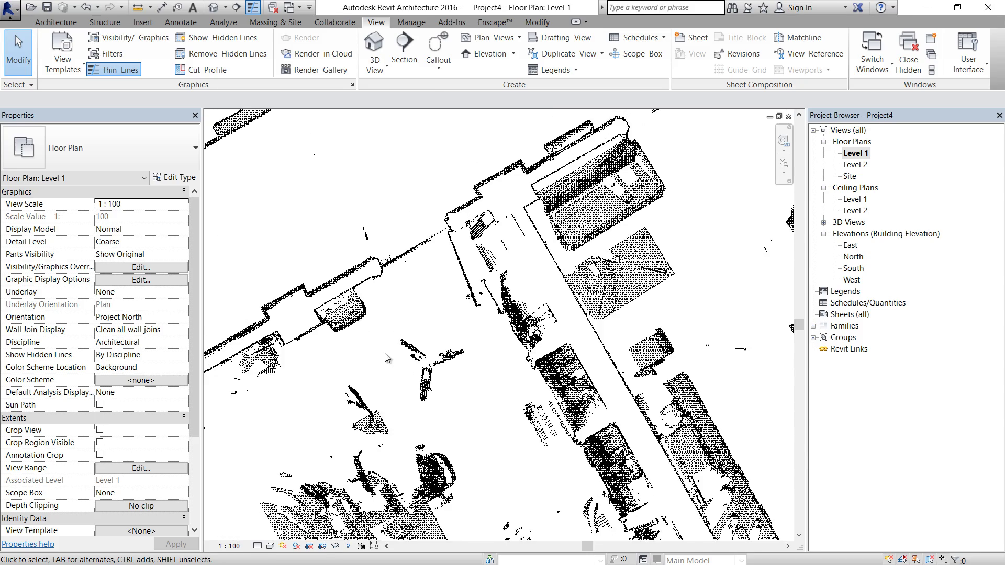
middle_drag(399, 340, 478, 295)
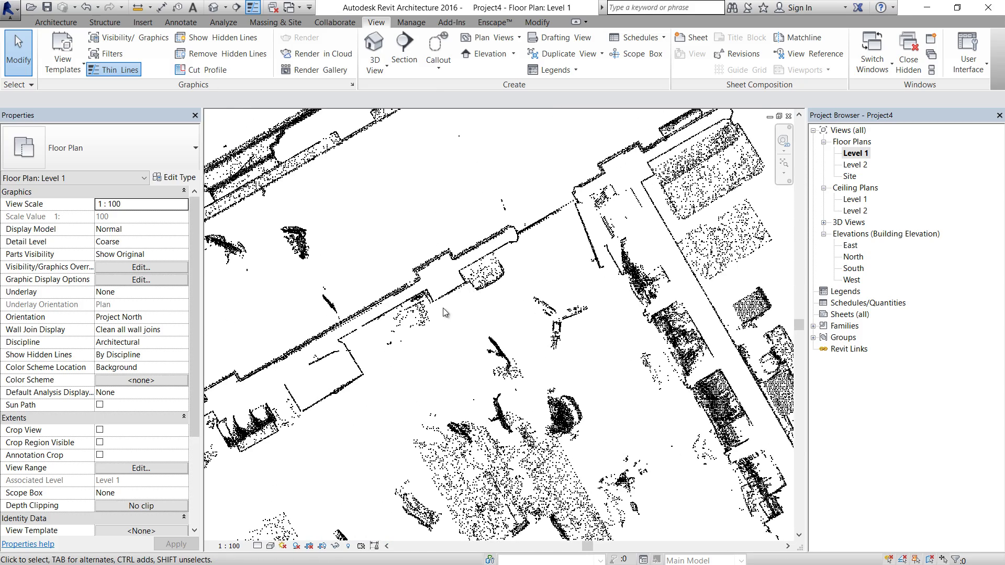
scroll(450, 283, down, 1)
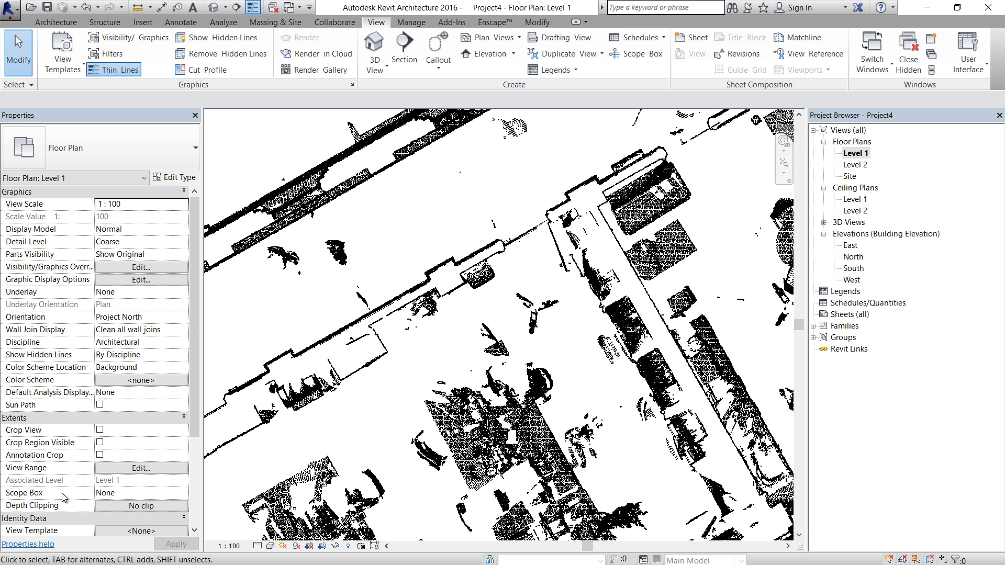
click(114, 469)
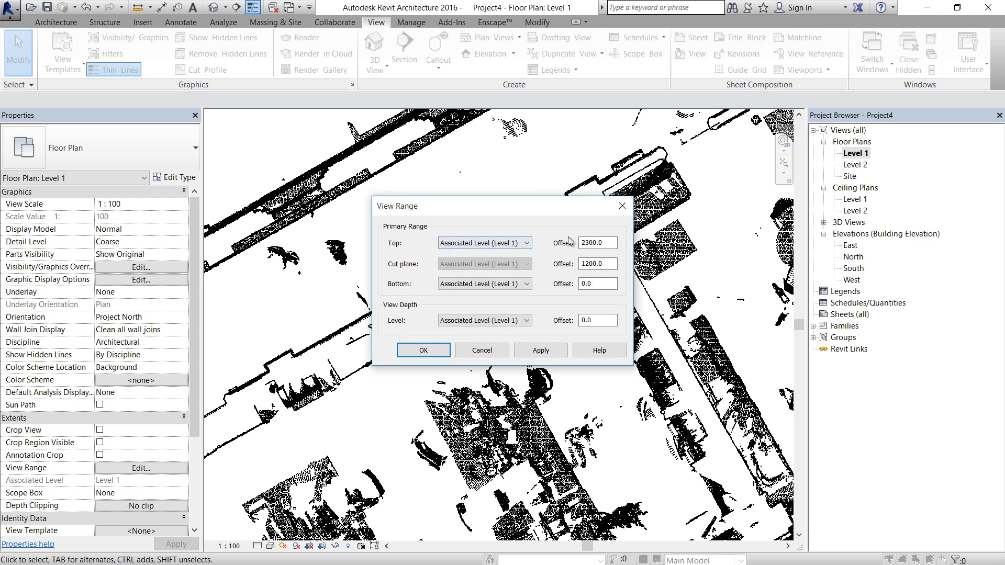
drag(579, 209, 691, 220)
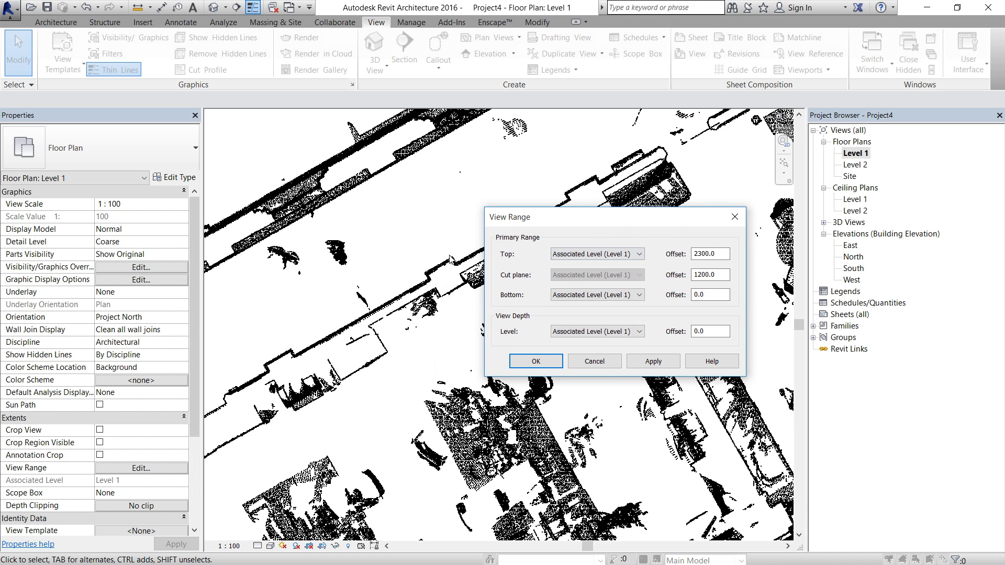
double_click(718, 274)
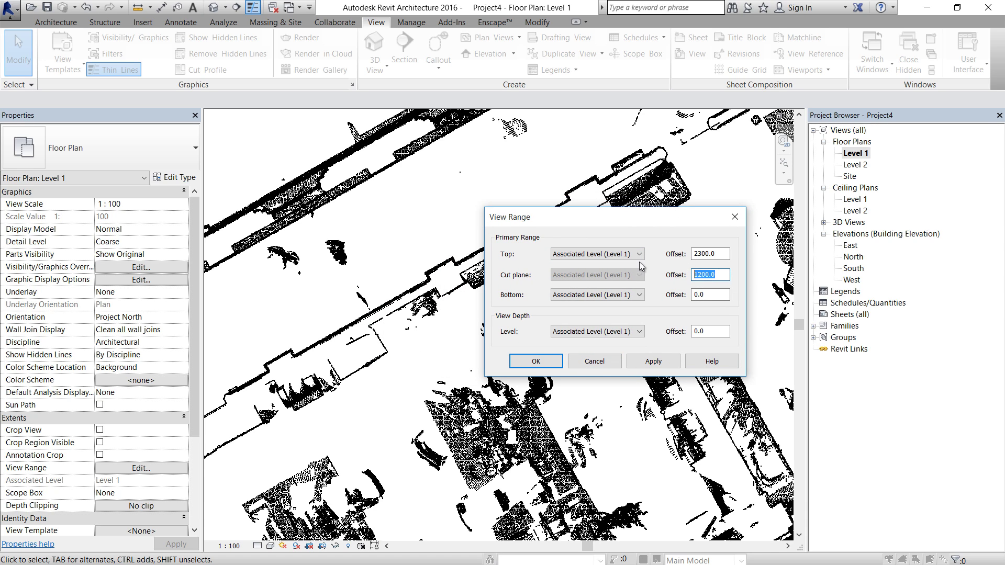
click(558, 366)
double_click(854, 268)
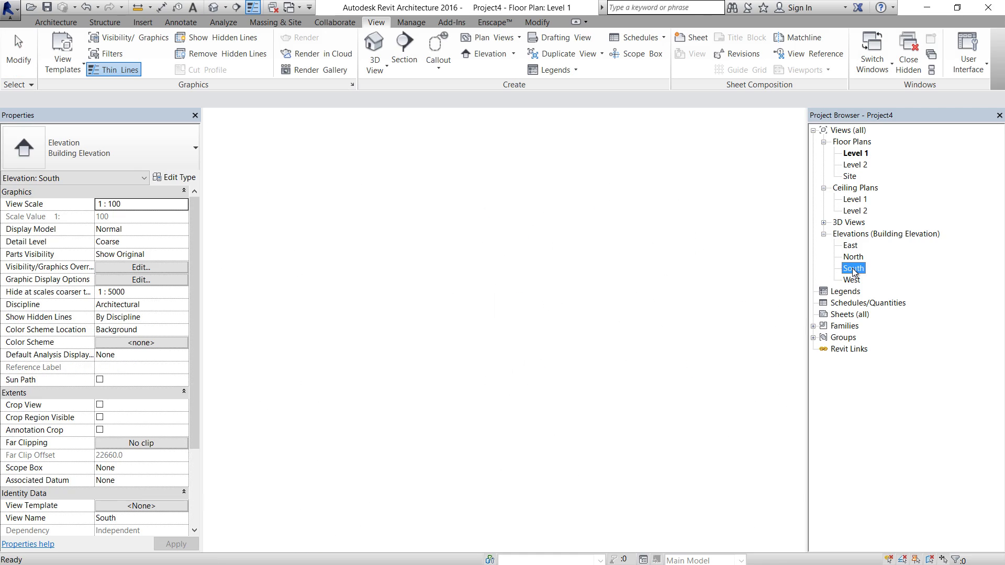
middle_drag(602, 317, 393, 277)
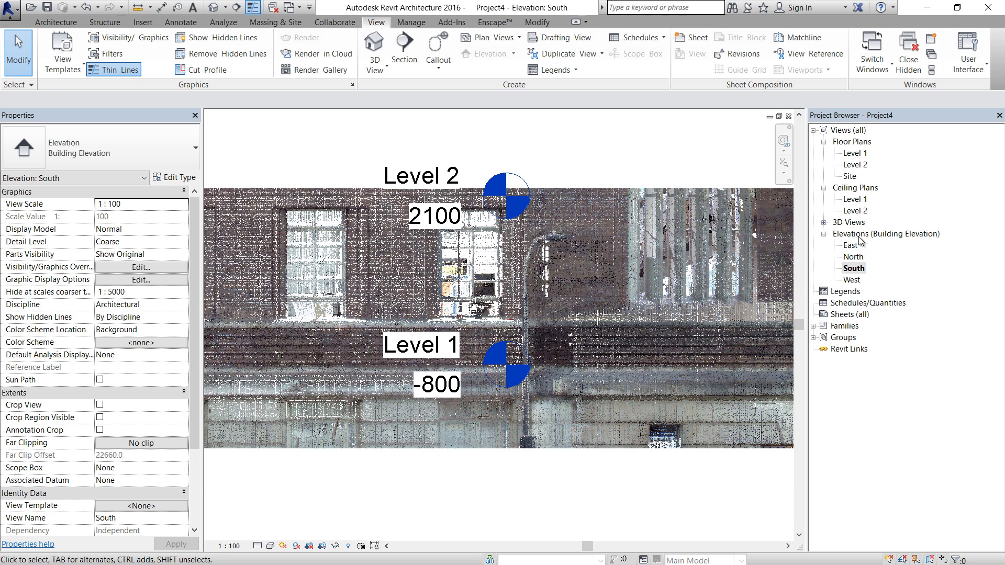
double_click(856, 153)
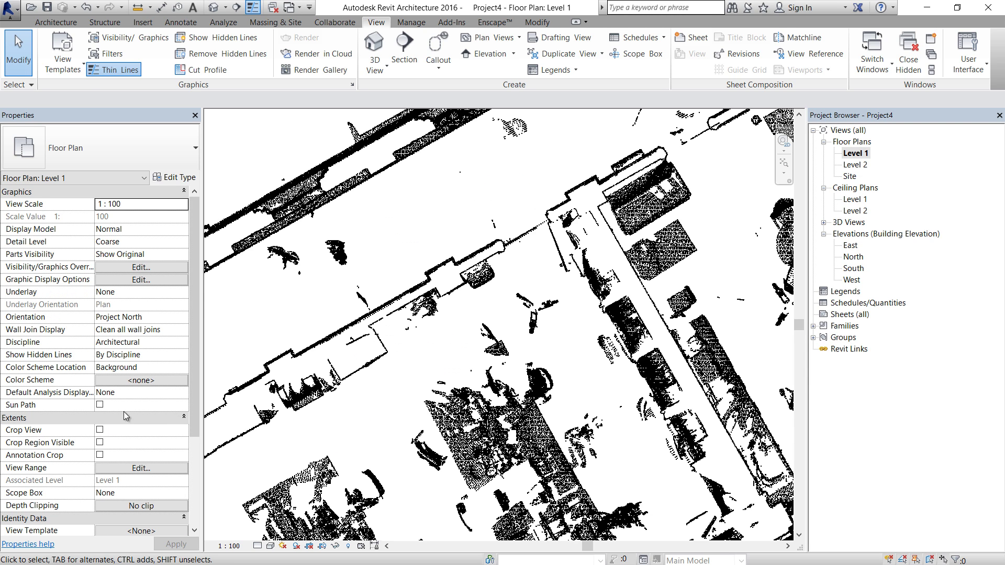
- Try a 1000 cut plane offset in Level 1's view range
click(131, 469)
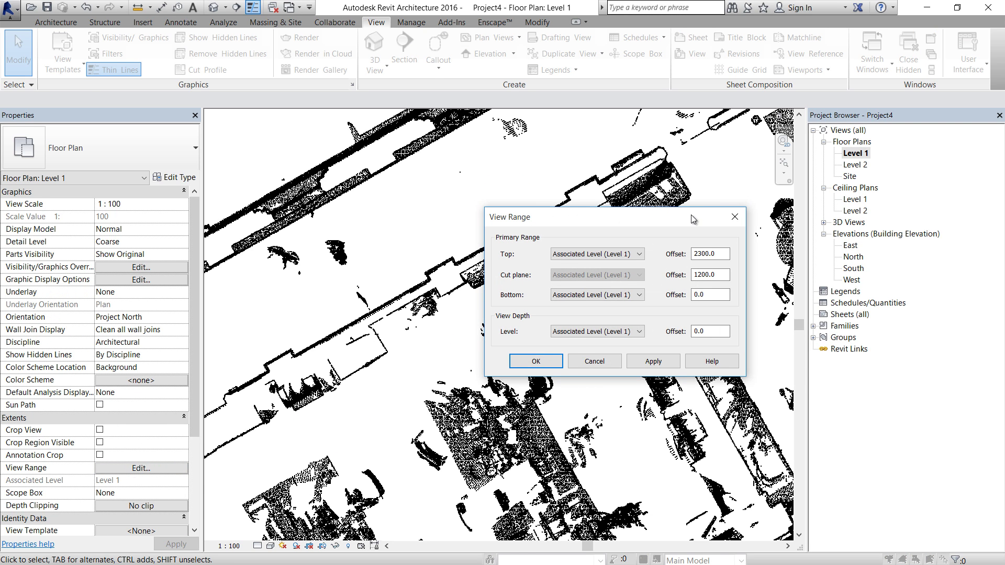
drag(691, 215, 652, 219)
double_click(685, 283)
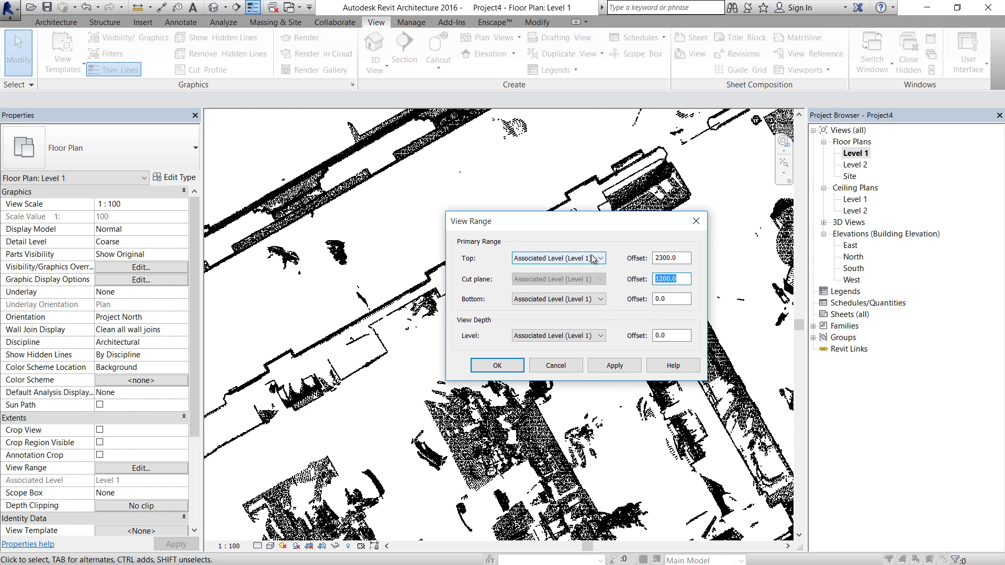
text(1000)
key(Tab)
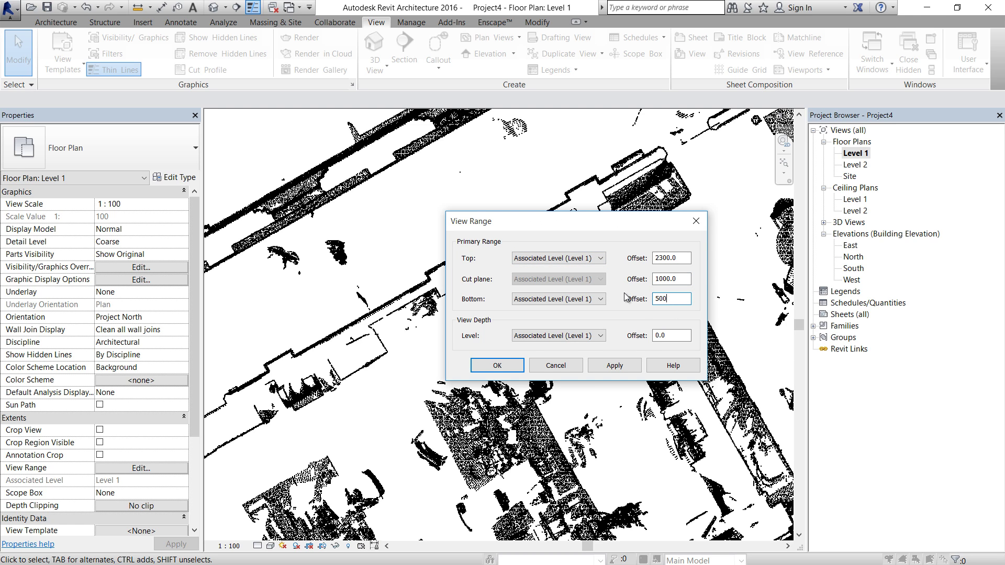
drag(644, 226, 662, 232)
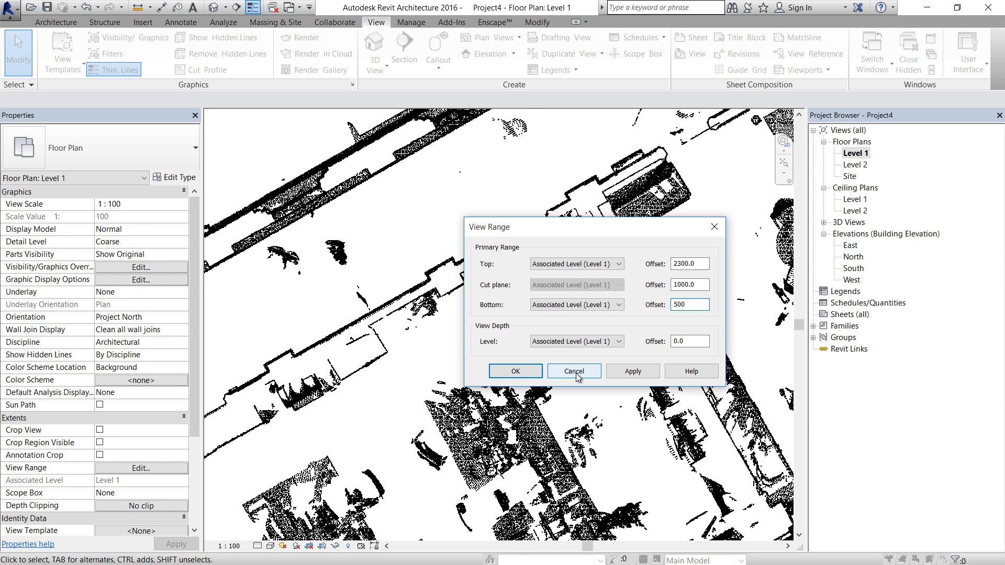
click(516, 371)
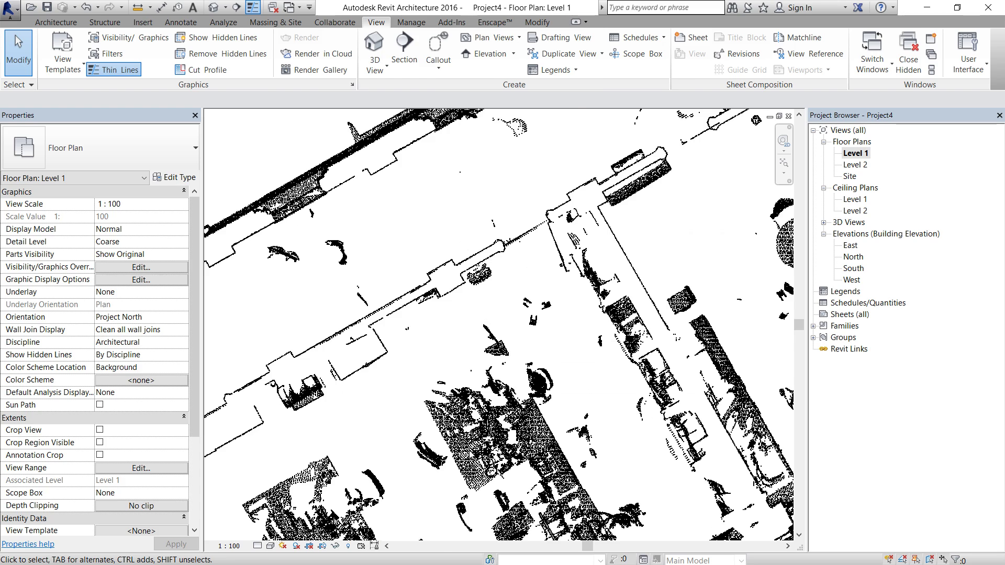
middle_drag(489, 387, 514, 356)
- Set the view range cut plane offset to 1500 and bottom offset to 1200
click(146, 469)
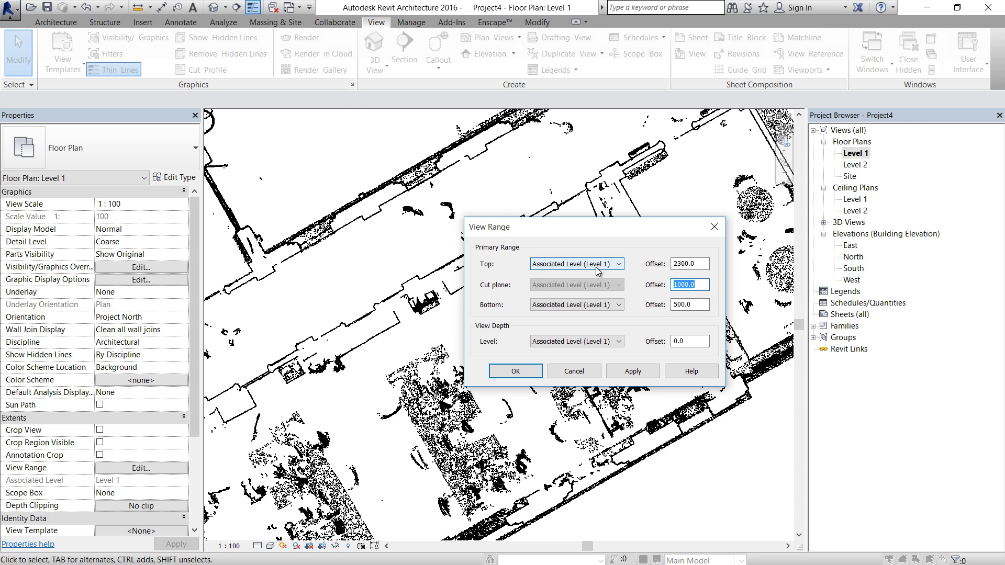
text(1500)
key(Tab)
text(12)
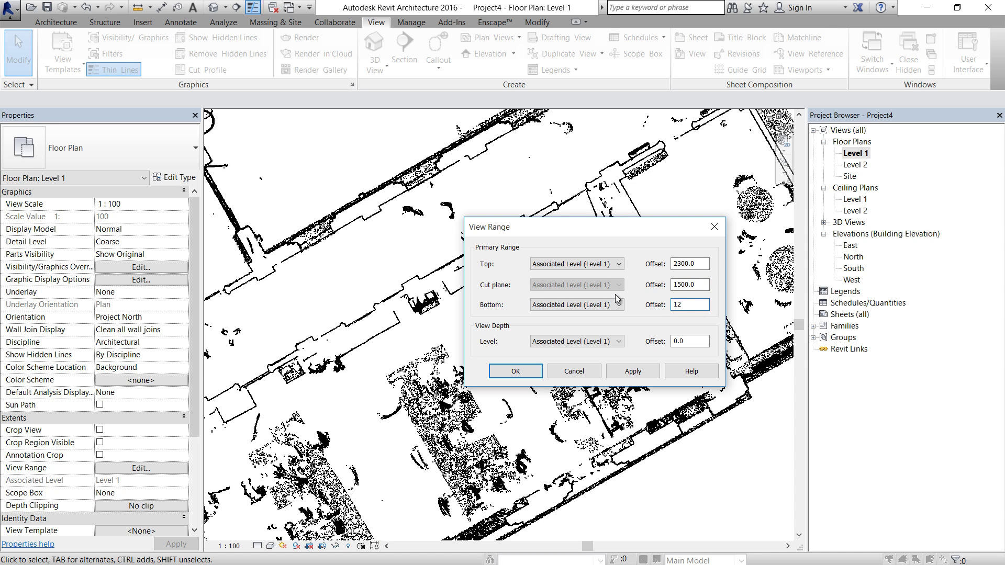
text(00)
click(632, 373)
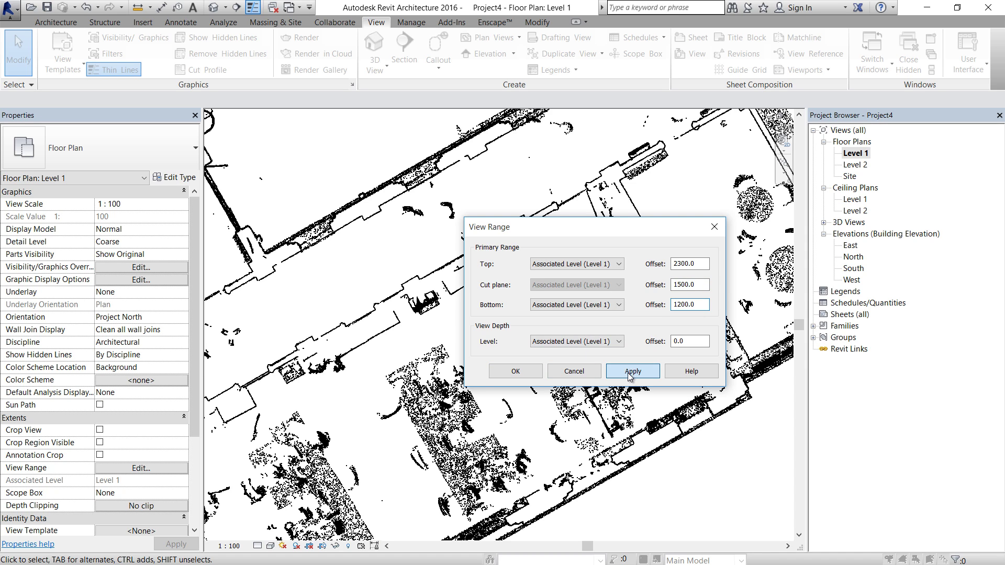
click(516, 371)
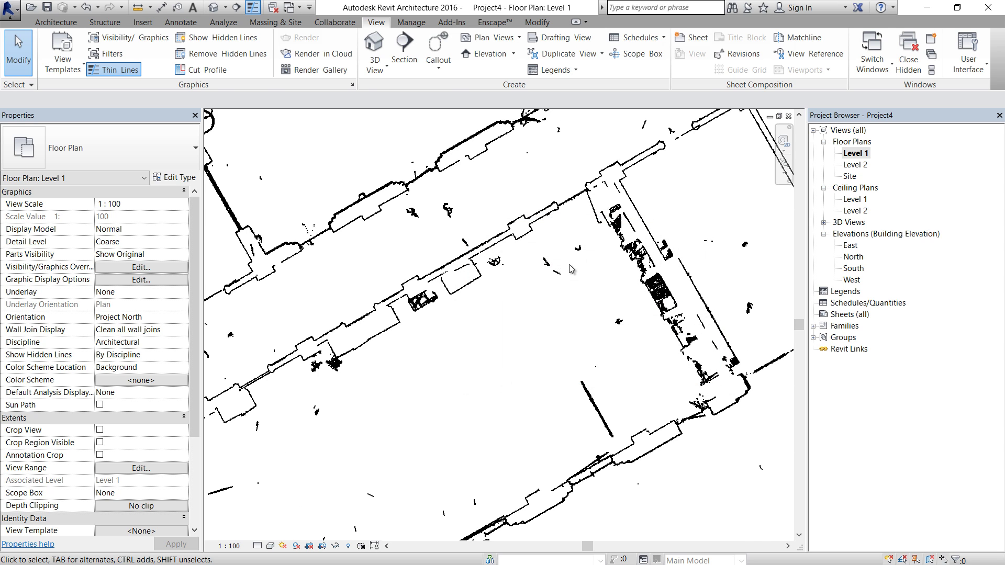
- Start a wall with the WA shortcut, then cancel the first unfinished attempt
scroll(570, 270, down, 1)
scroll(541, 227, up, 1)
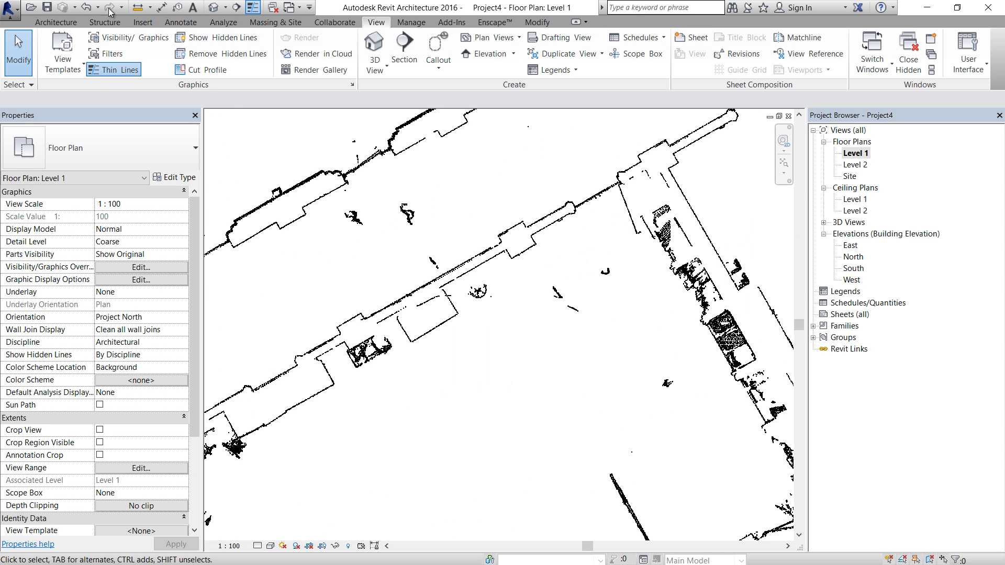
click(56, 22)
key(w)
key(a)
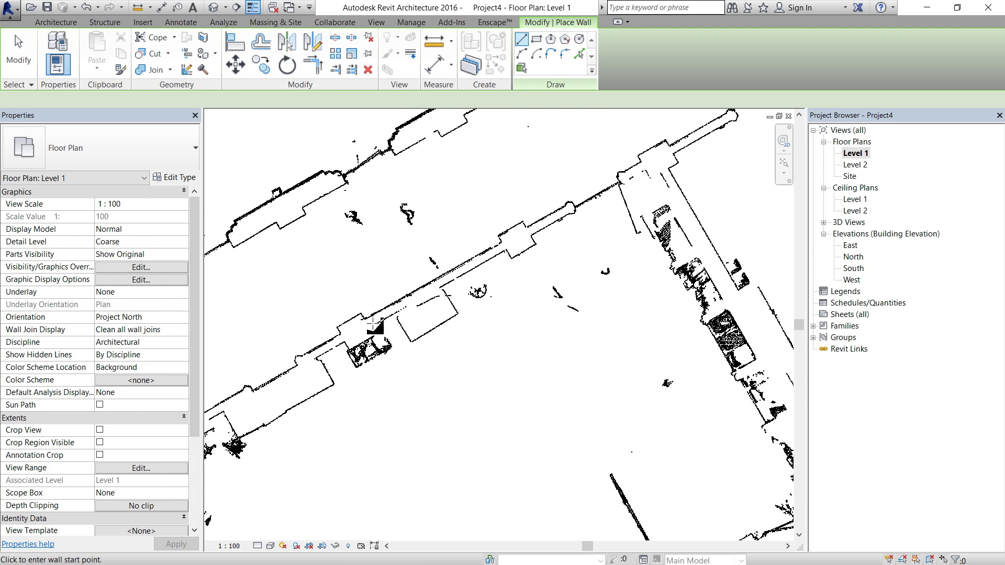
click(371, 319)
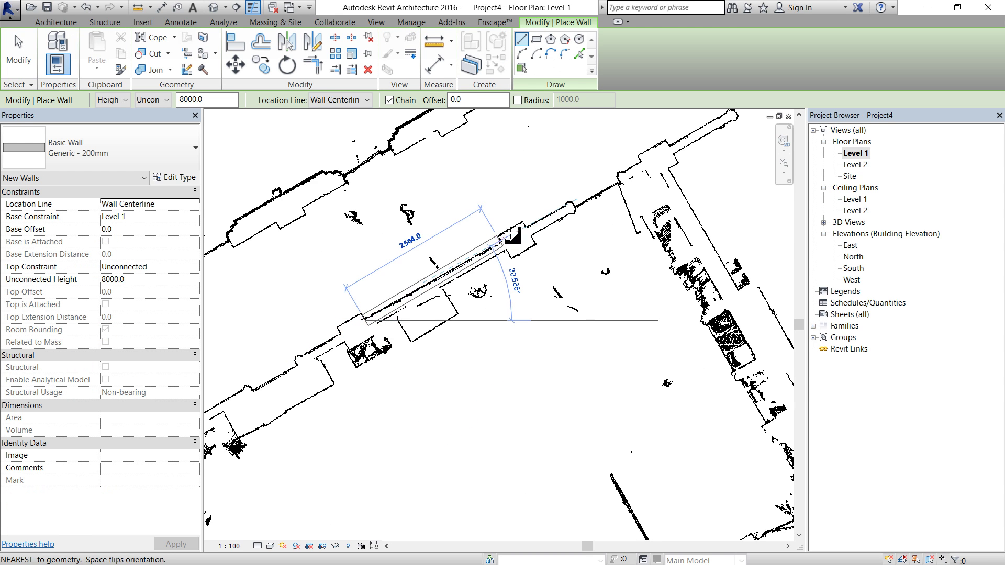
scroll(503, 243, up, 2)
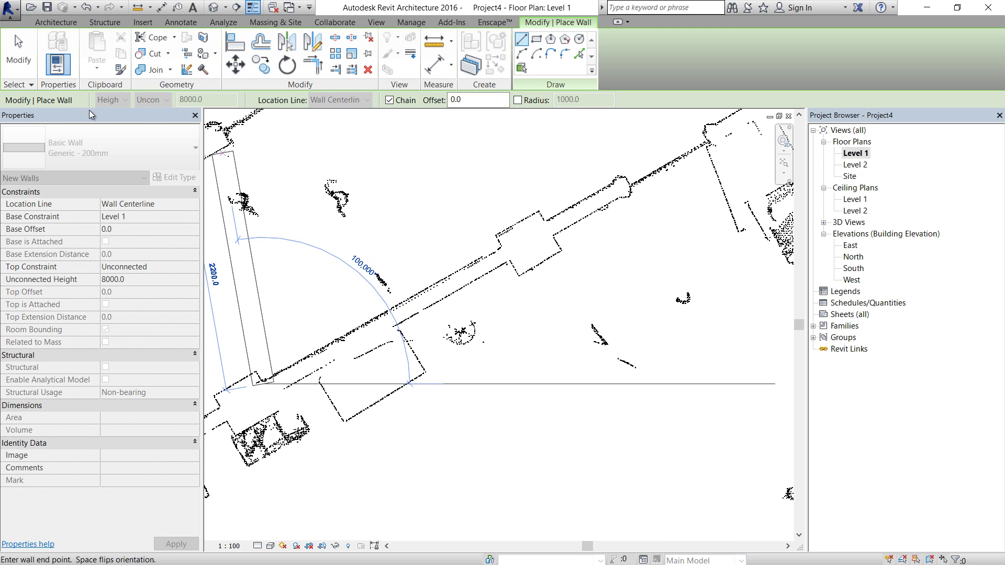
key(Escape)
key(Escape)
- Draw a wall along the scan line with location line Finish Face: Exterior
click(66, 63)
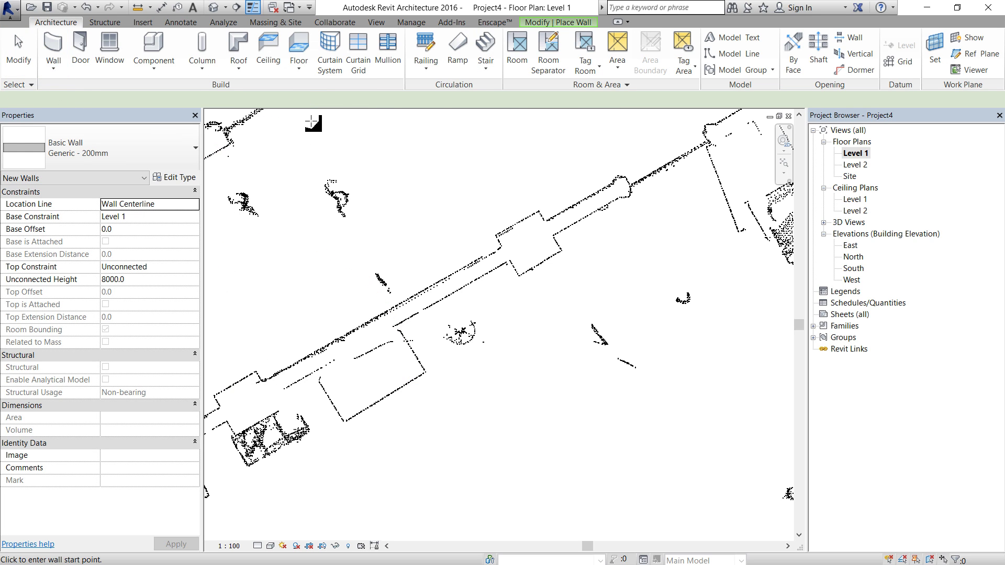
click(353, 104)
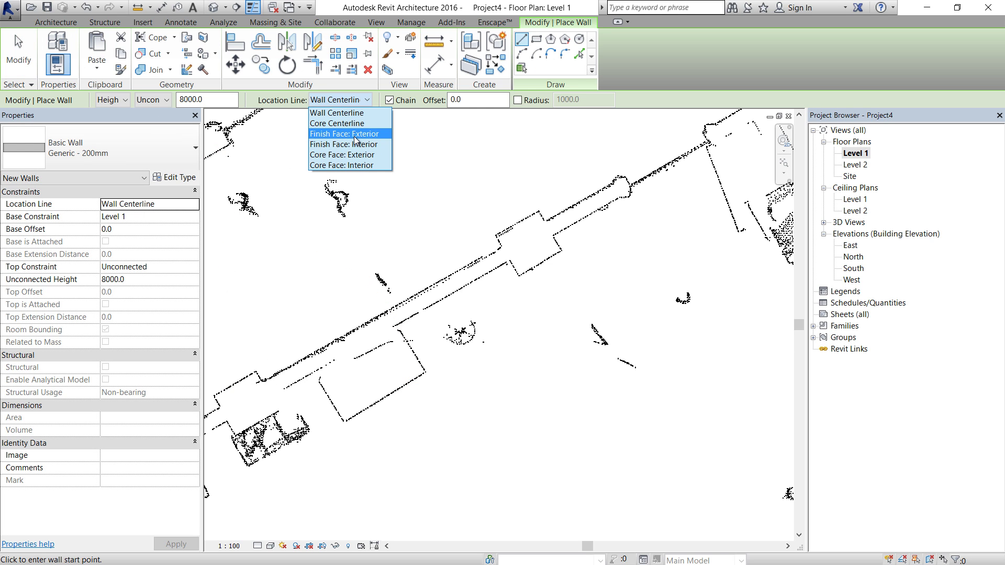
click(358, 135)
click(268, 381)
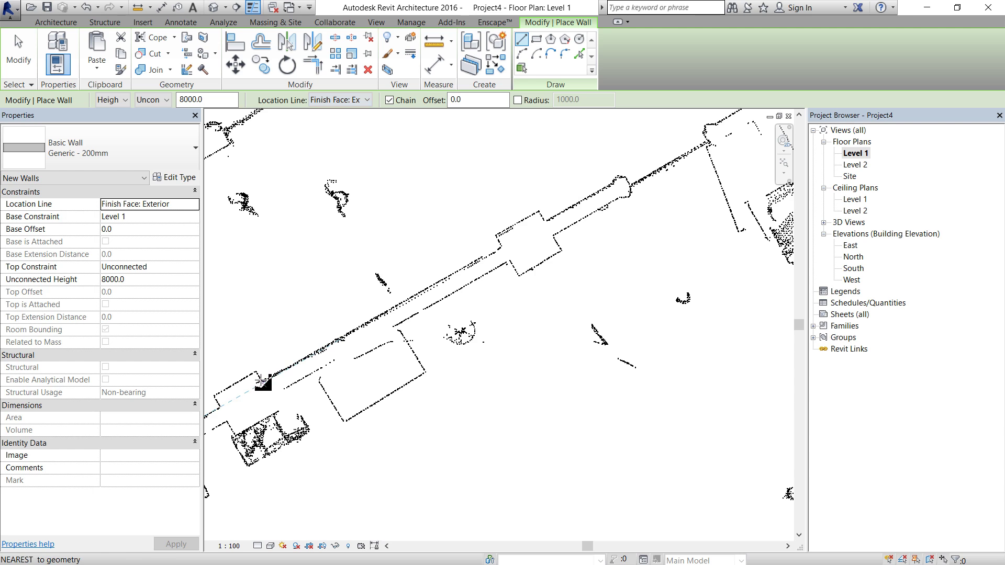
click(614, 183)
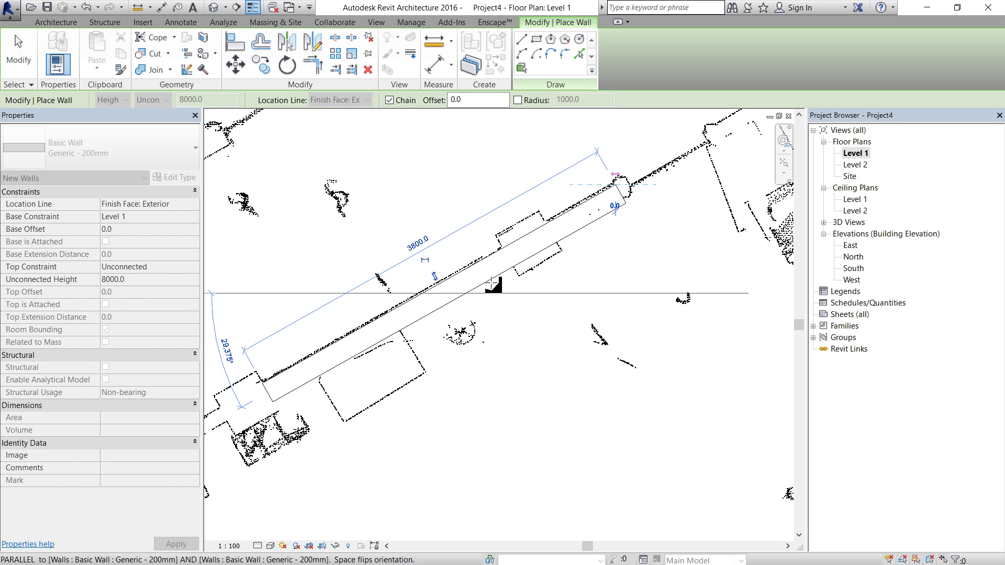
key(Escape)
key(Escape)
- Switch to Wireframe and measure the scanned wall's thickness
click(460, 295)
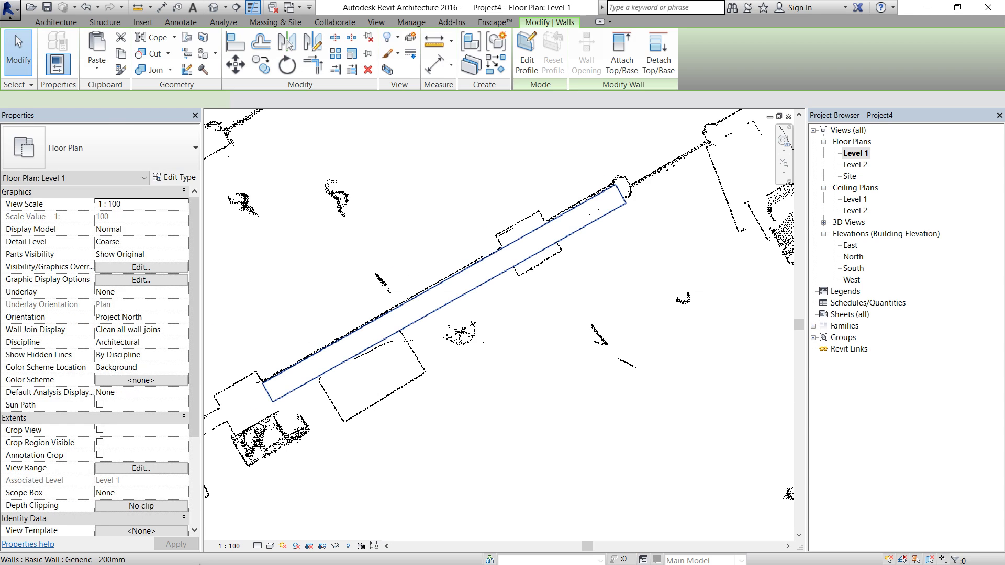
click(270, 546)
click(297, 467)
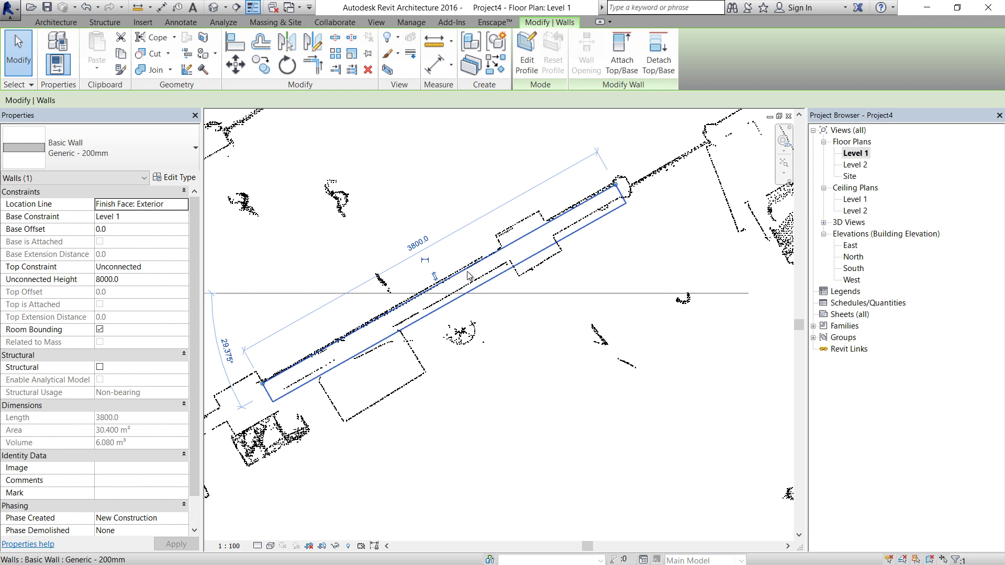
scroll(457, 276, up, 3)
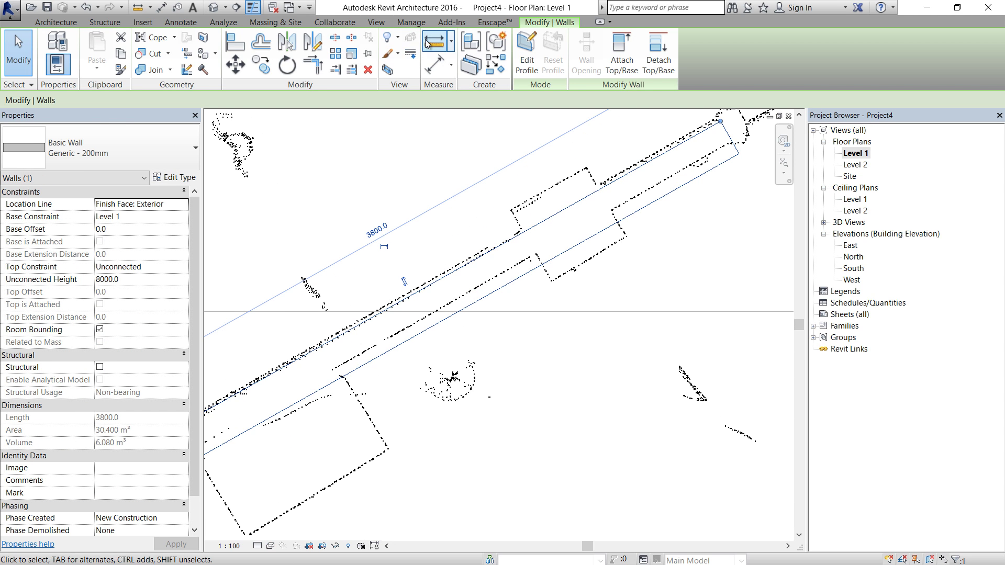
click(434, 41)
click(457, 270)
click(468, 291)
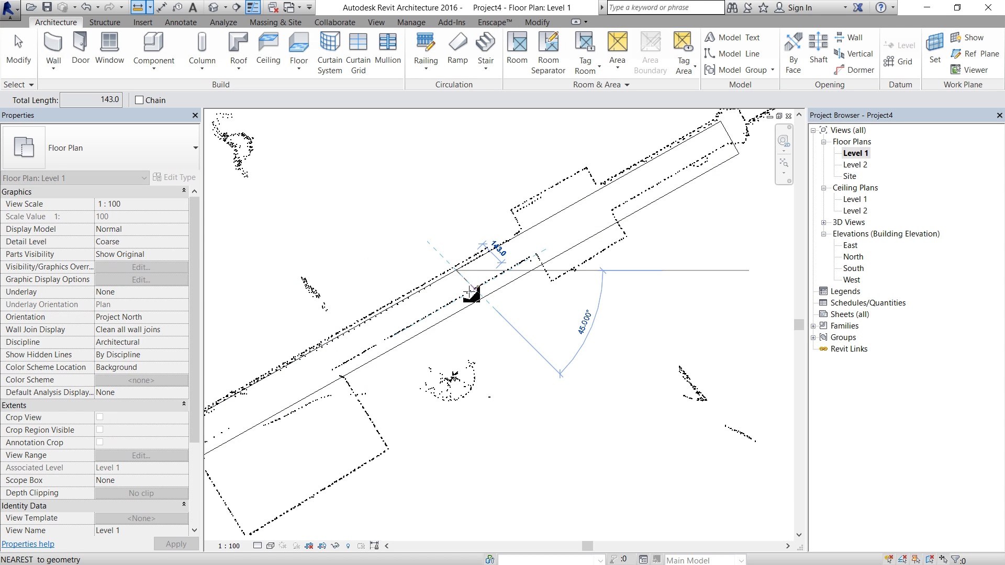
key(Escape)
key(Escape)
- Change the traced wall to Generic - 140mm Masonry and use the Consistent Colors style
click(478, 301)
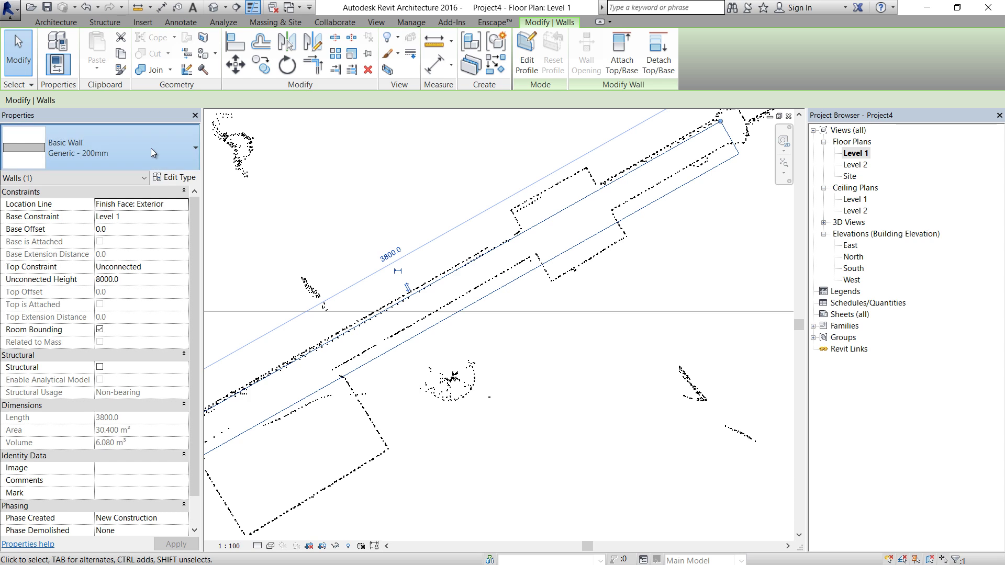
click(151, 149)
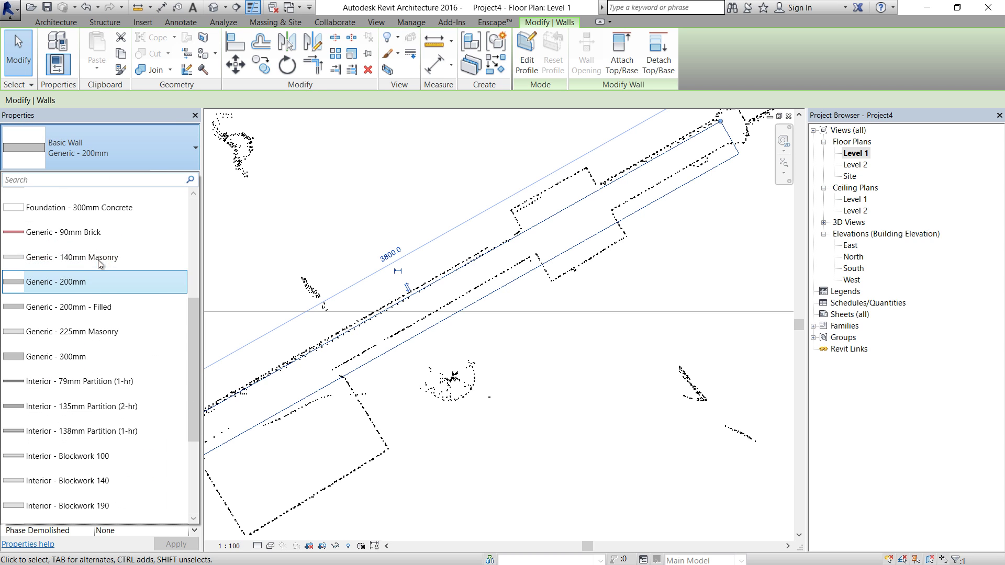
click(98, 259)
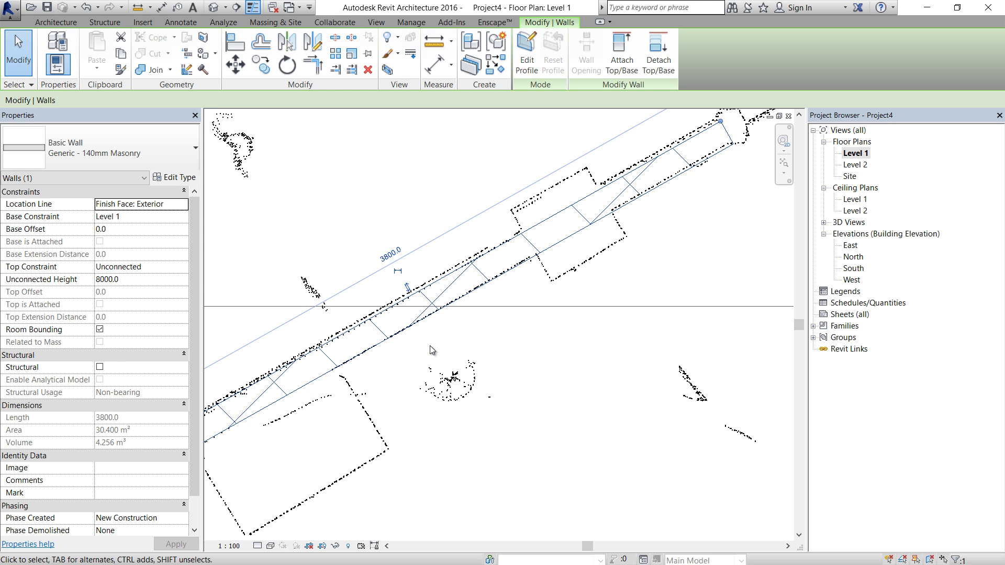
click(270, 546)
click(297, 505)
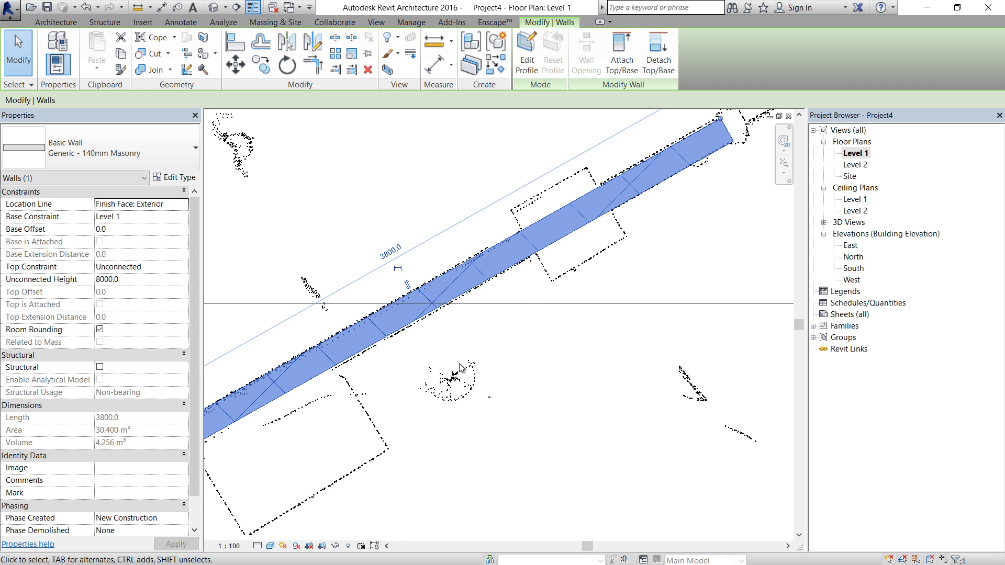
scroll(522, 391, down, 2)
click(502, 356)
scroll(502, 357, down, 3)
middle_drag(510, 385, 523, 310)
scroll(544, 409, down, 1)
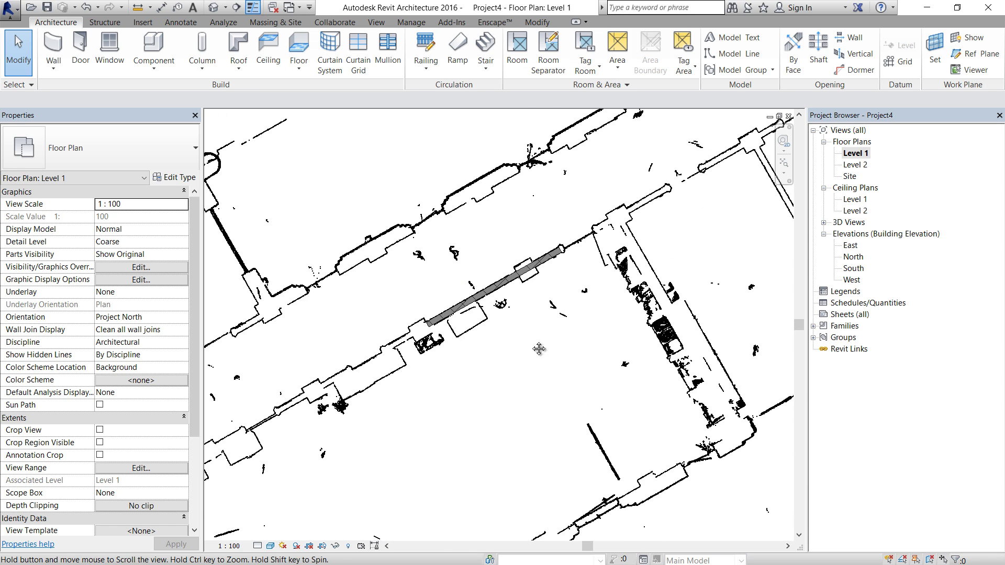
middle_drag(532, 344, 487, 304)
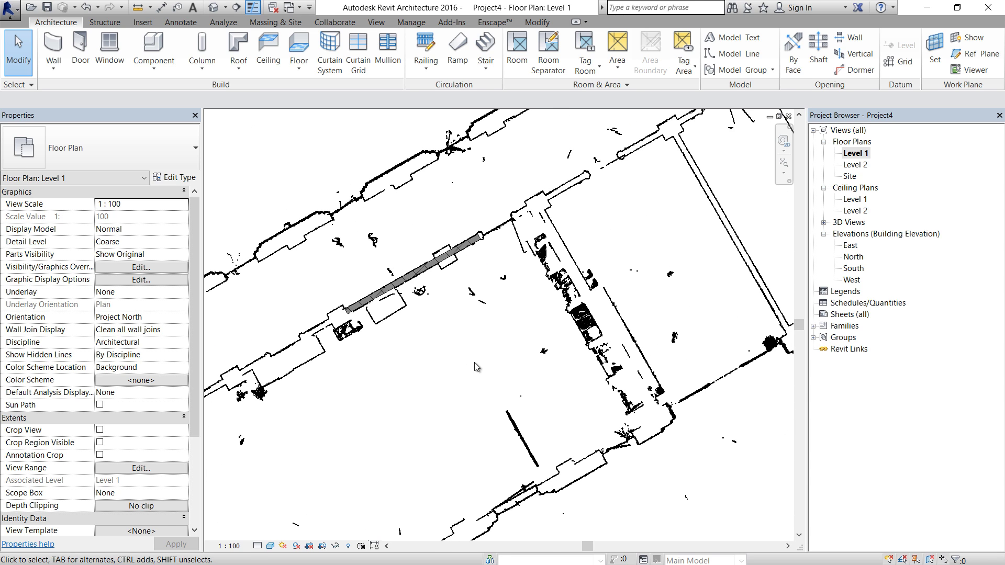
middle_drag(475, 362, 555, 388)
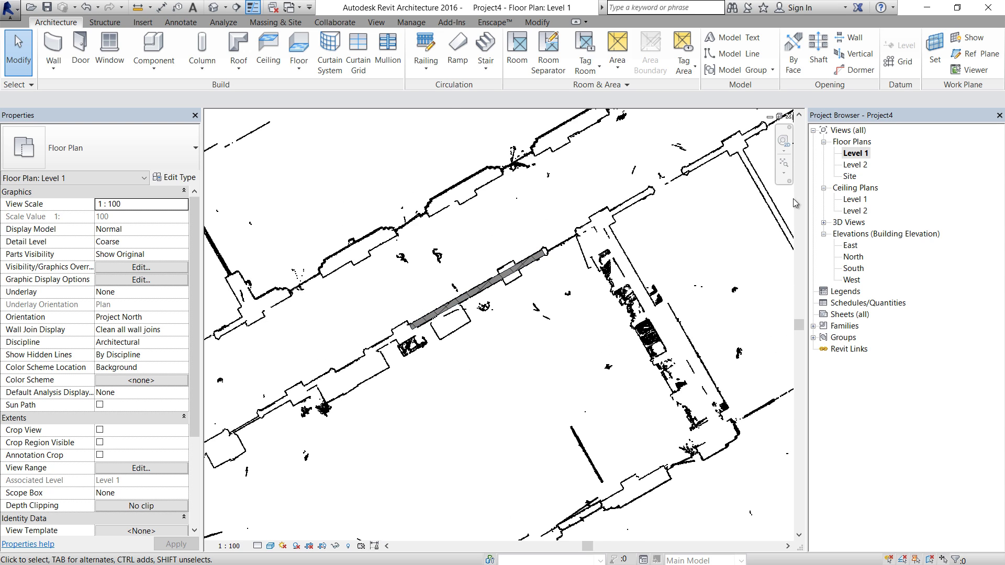
scroll(458, 333, up, 1)
scroll(458, 333, up, 1)
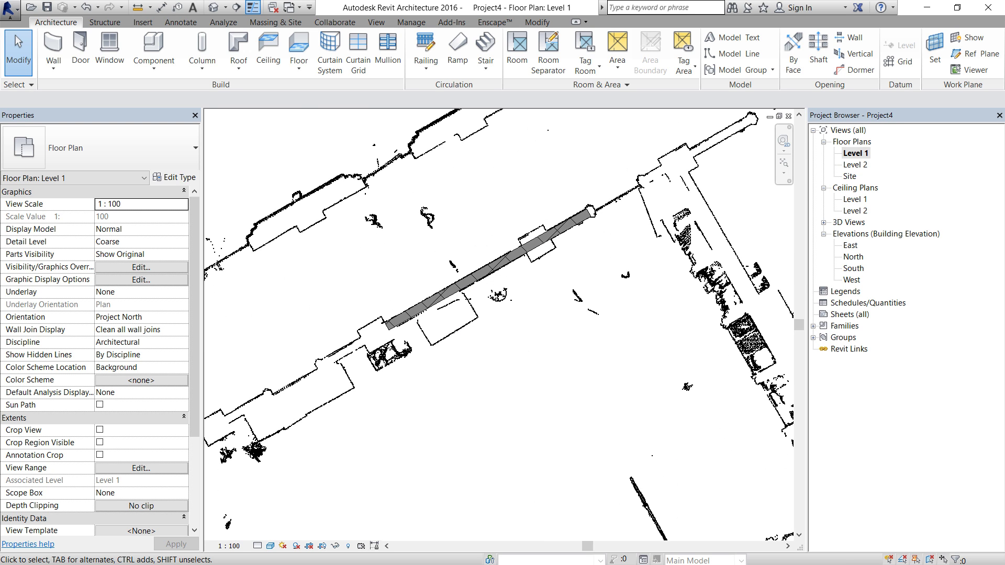